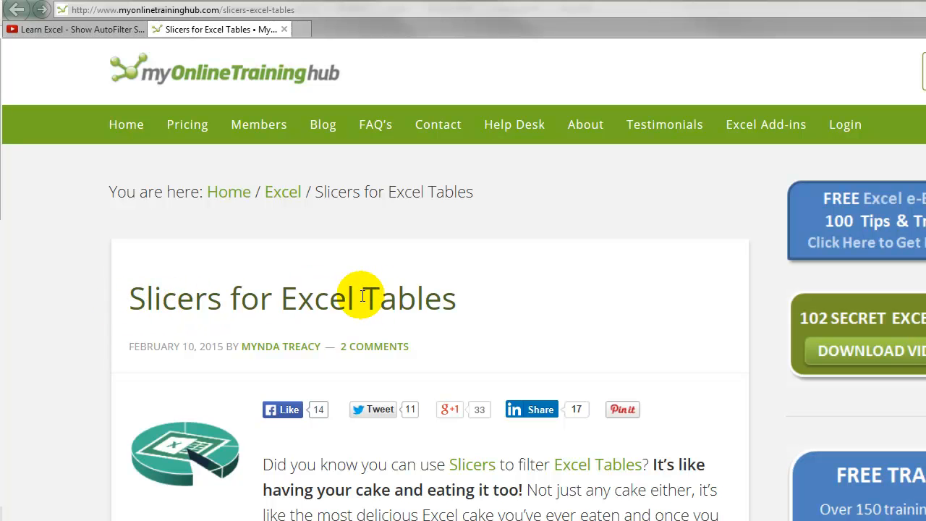
Read the Slicers for Excel Tables article down to the football data example with its Home Team and Away Team slicers.
scroll(206, 310, down, 10)
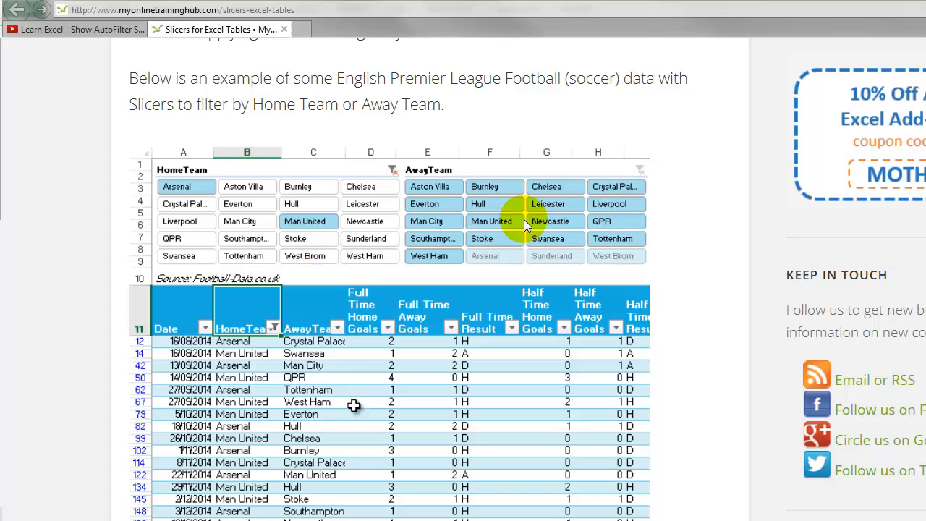
scroll(408, 366, down, 2)
scroll(409, 366, down, 3)
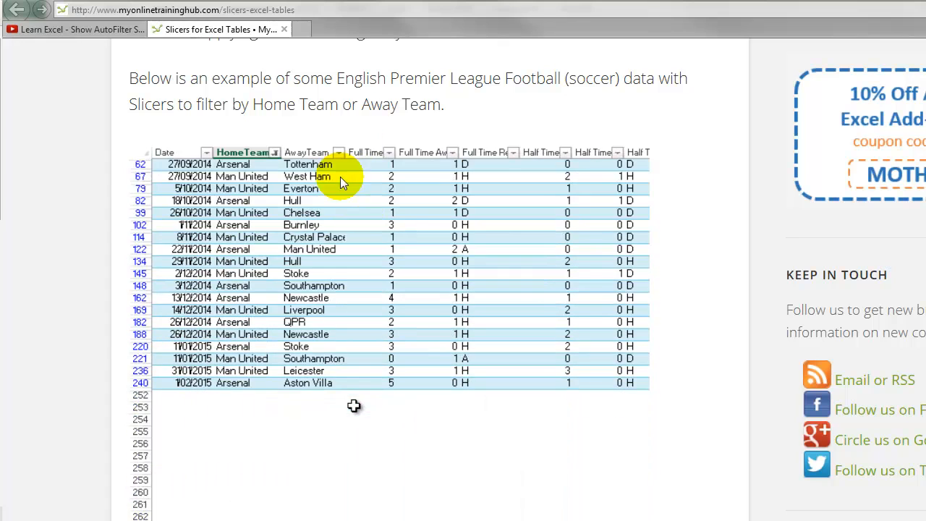
scroll(337, 149, up, 5)
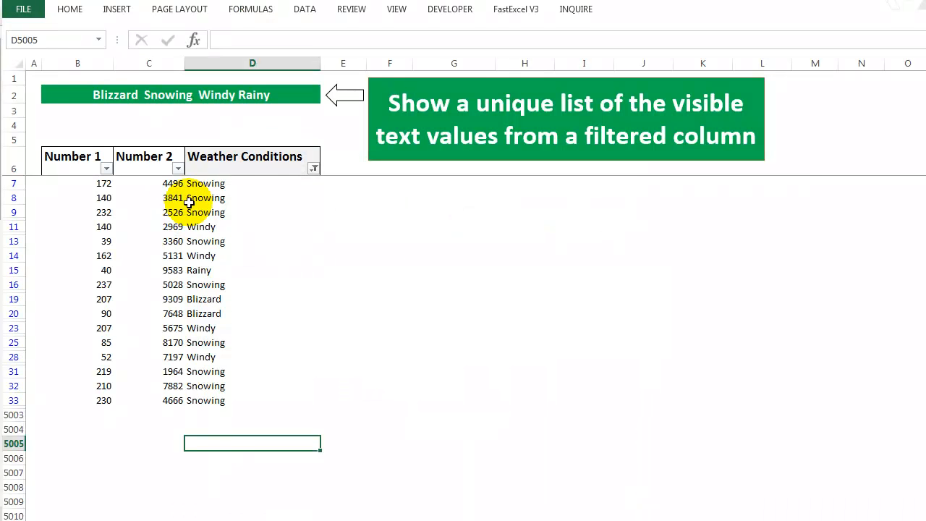
Check which values are ticked in the Weather Conditions column's filter list and close it without changes.
click(314, 169)
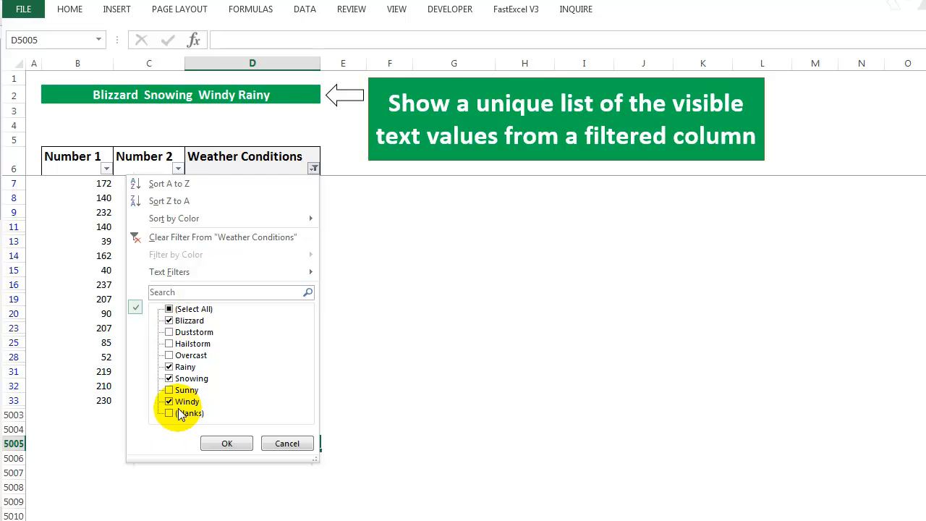
click(282, 443)
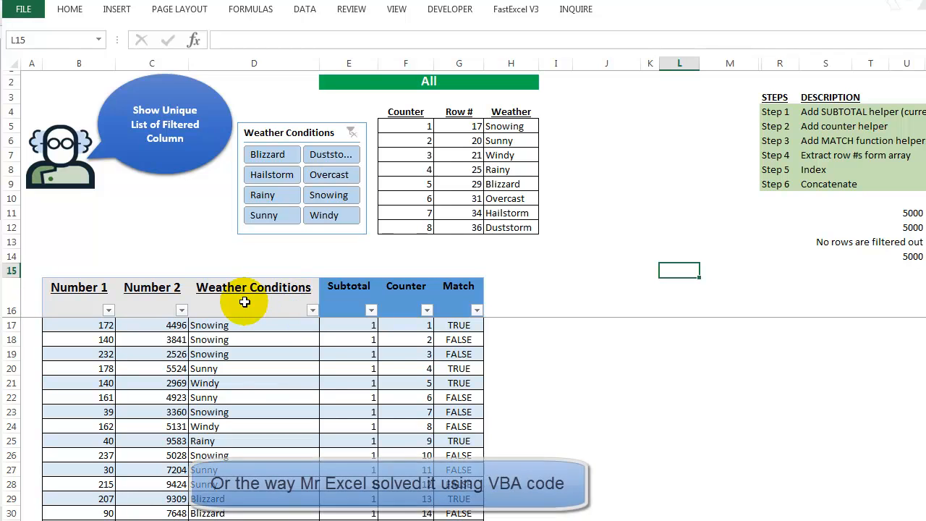
Filter the table's Weather Conditions column to Rainy, and add Windy and Overcast to the filter with the slicer.
click(279, 302)
click(312, 309)
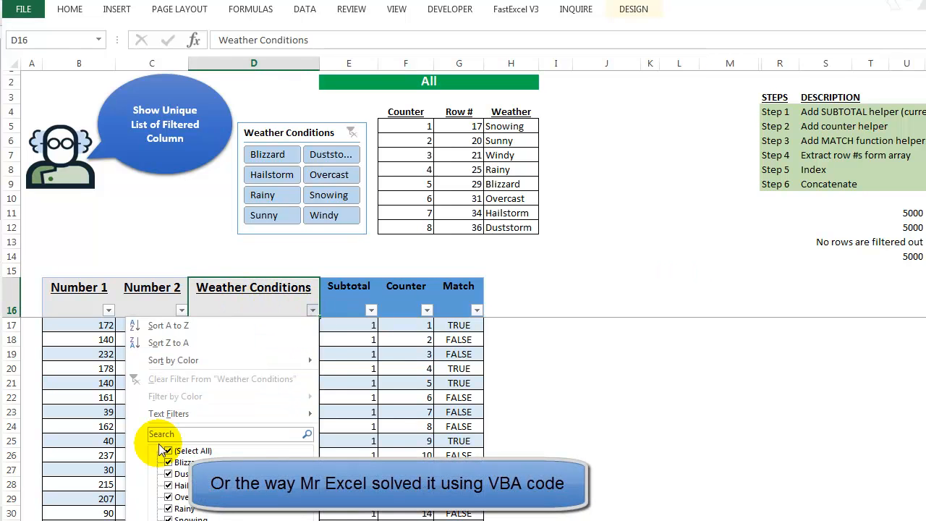
click(168, 451)
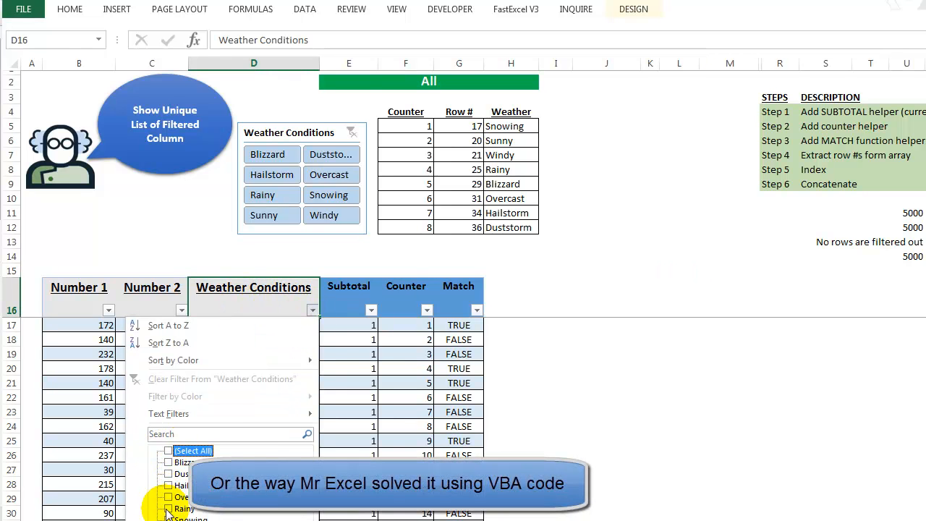
click(168, 509)
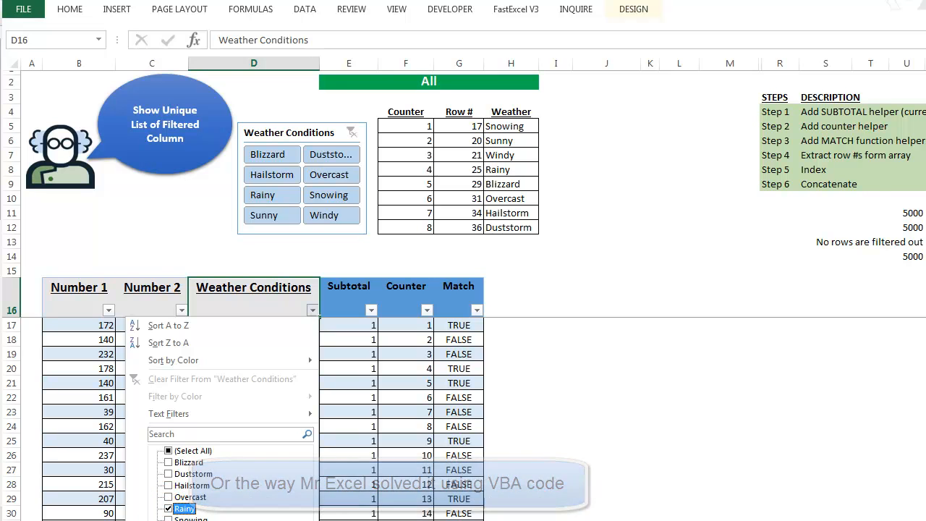
click(230, 520)
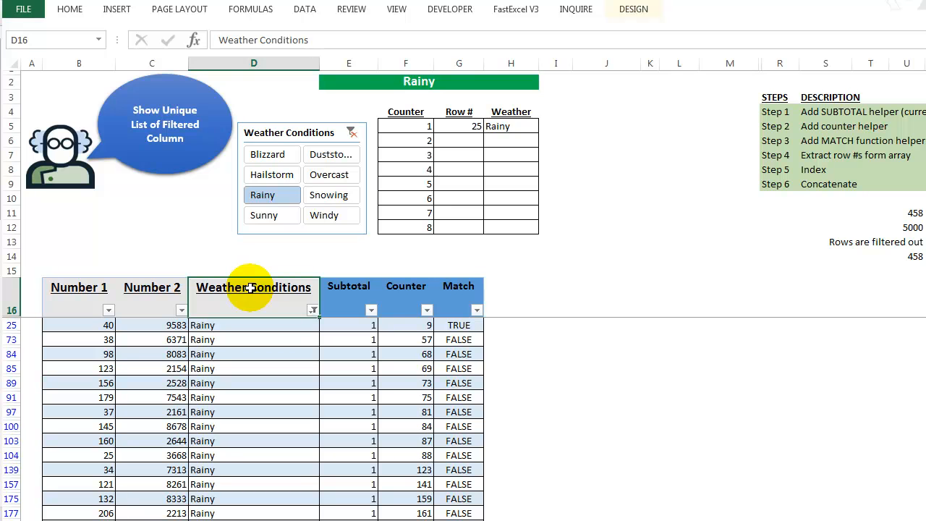
ctrl+click(322, 219)
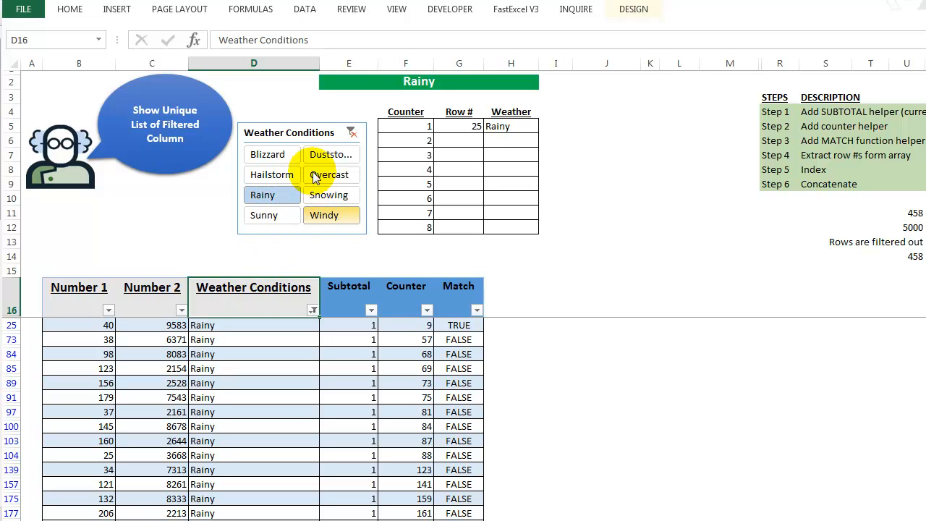
ctrl+click(321, 180)
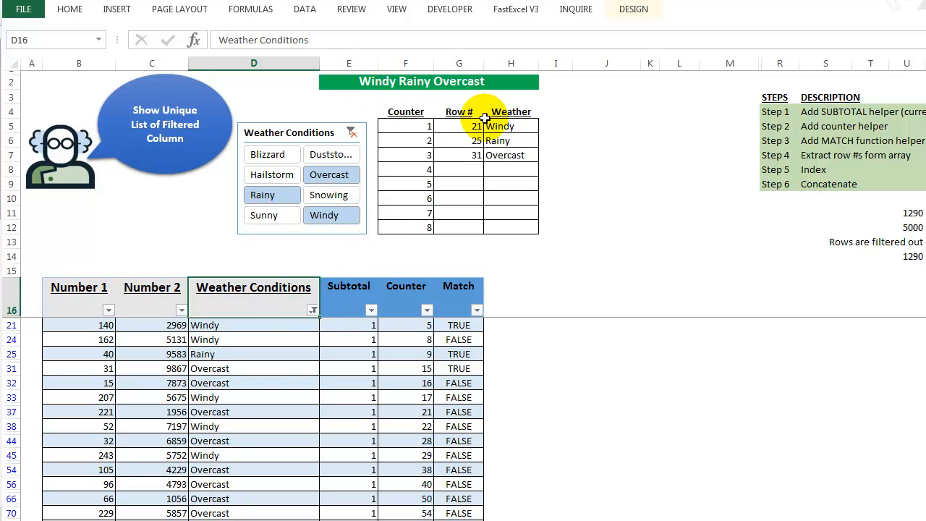
Select the filtered Weather Conditions data, review the column's filter choices, and clear the selection.
key(ctrl+shift+Down)
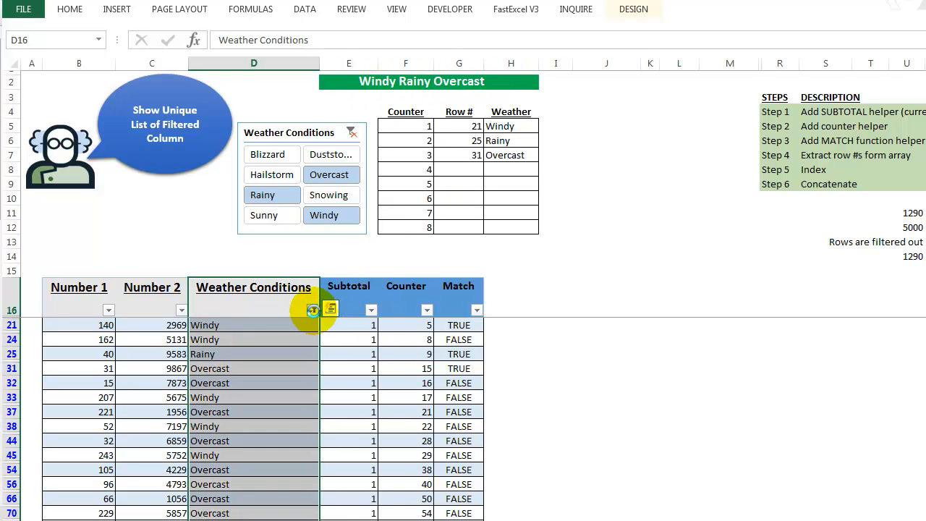
click(312, 309)
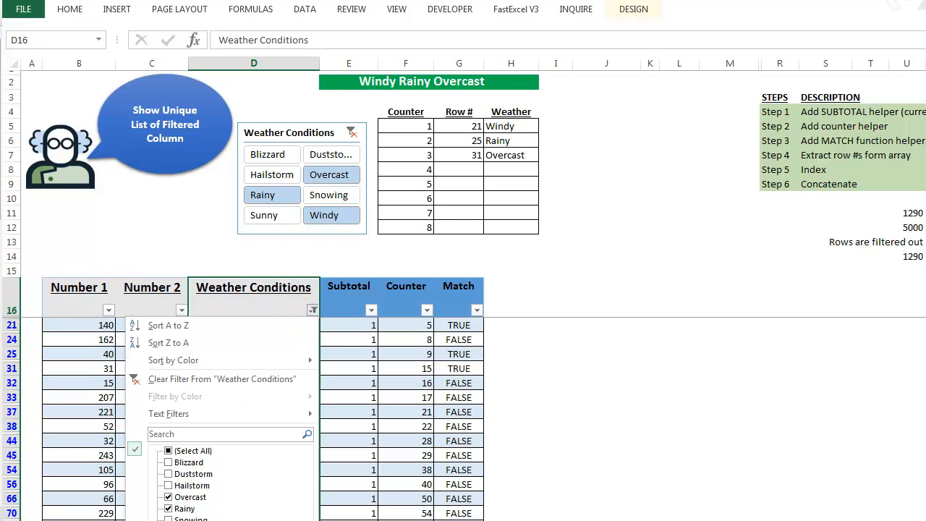
key(Escape)
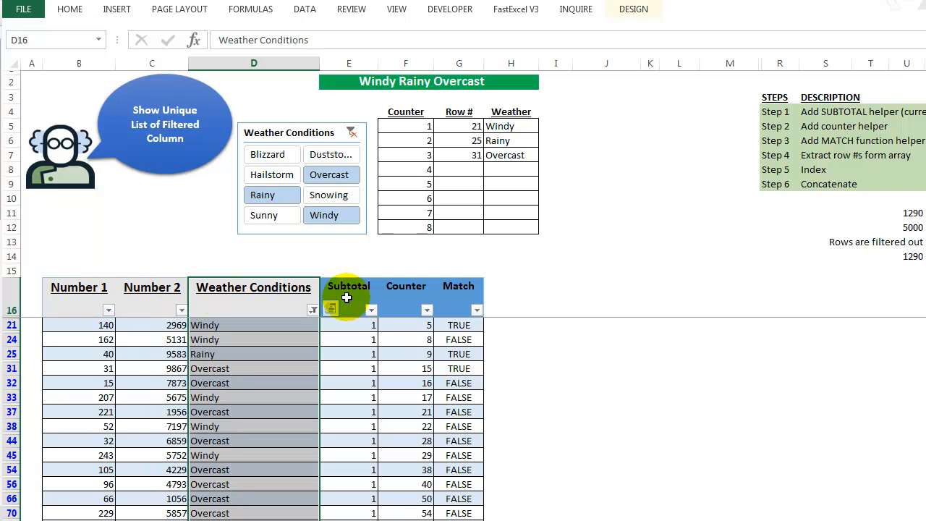
click(83, 296)
click(29, 297)
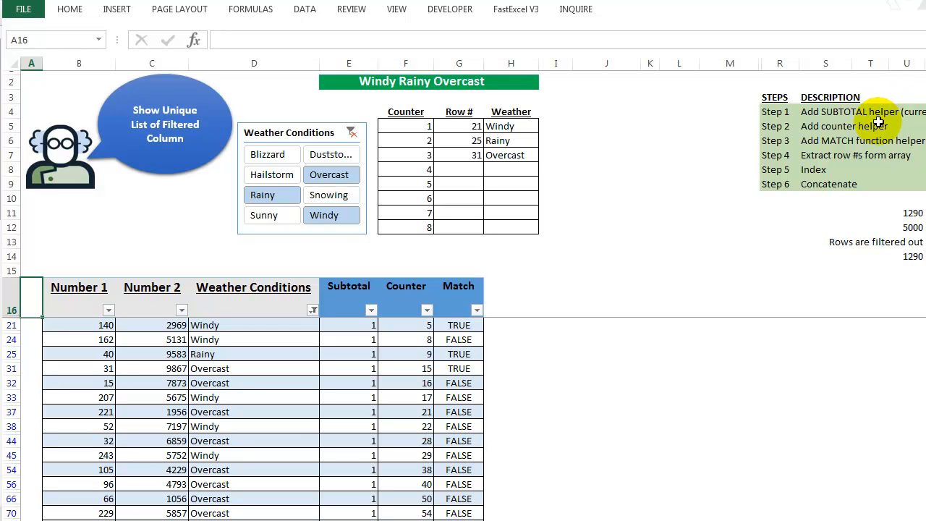
Inspect the arguments of the SUBTOTAL formula in the first visible row of the Subtotal column without changing it.
click(286, 307)
click(337, 325)
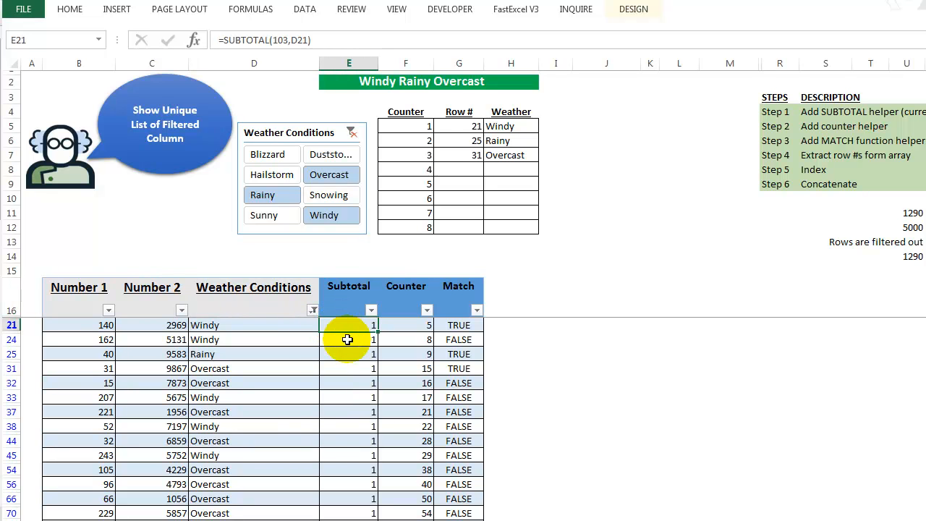
click(286, 40)
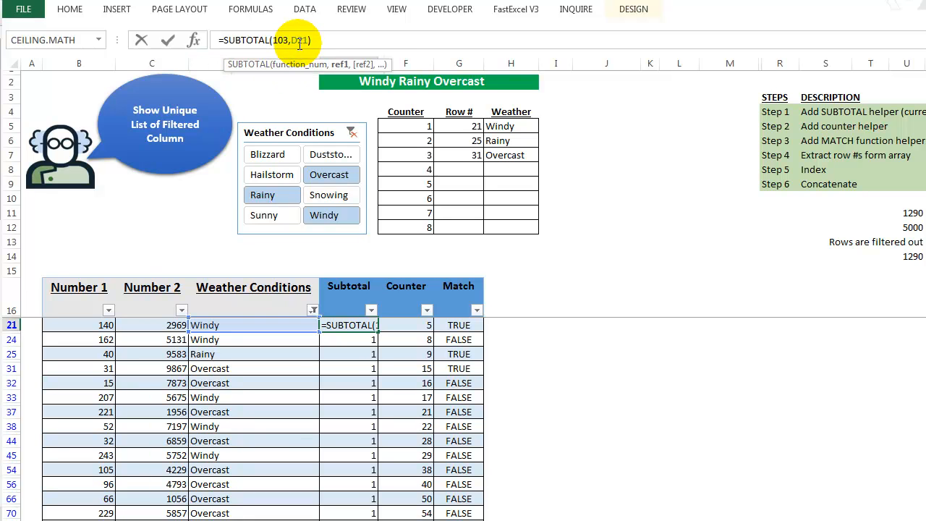
key(ctrl+Return)
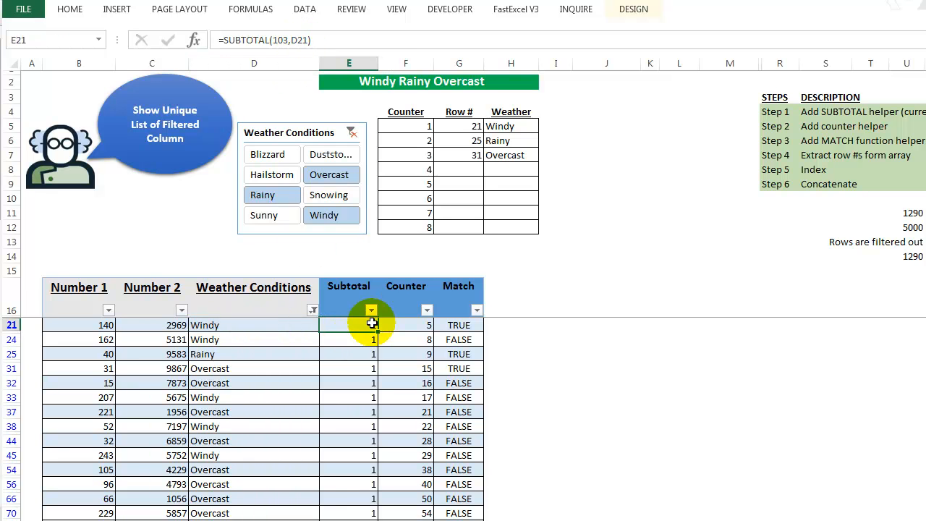
Clear the filter from the Weather Conditions table.
click(272, 299)
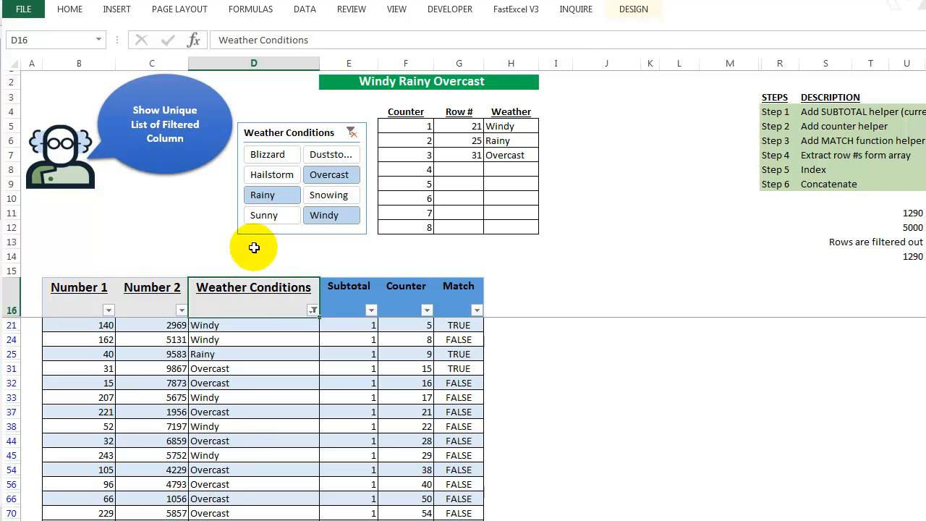
click(293, 13)
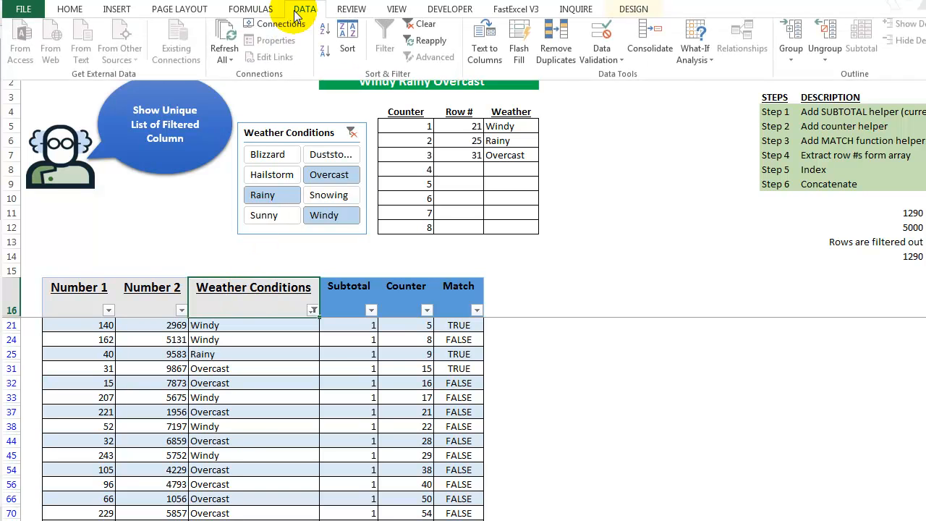
click(412, 29)
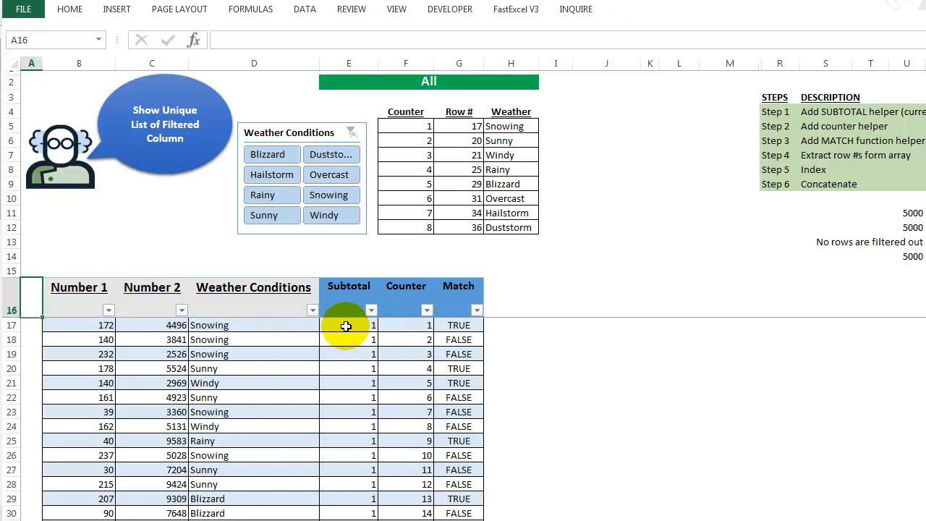
Examine the Subtotal formulas in the first data rows and the Counter values from the first row to the table's end.
click(345, 326)
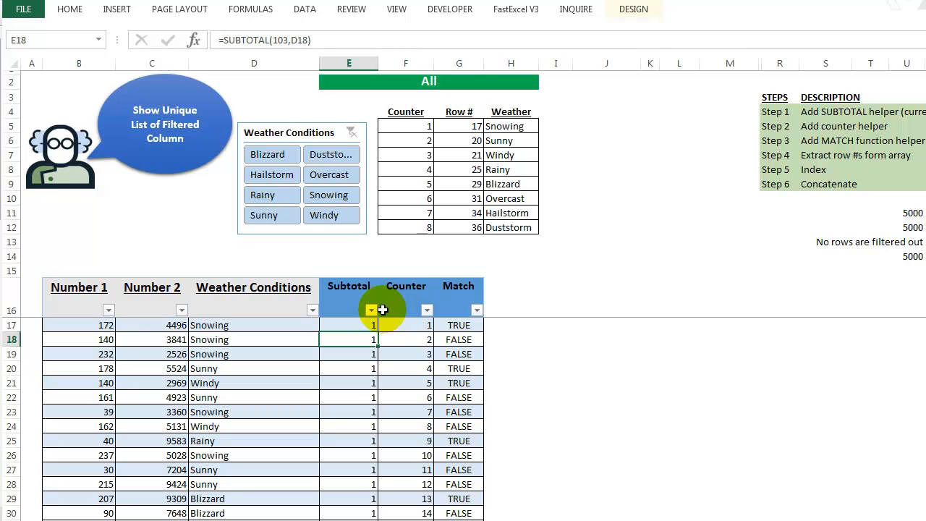
click(405, 293)
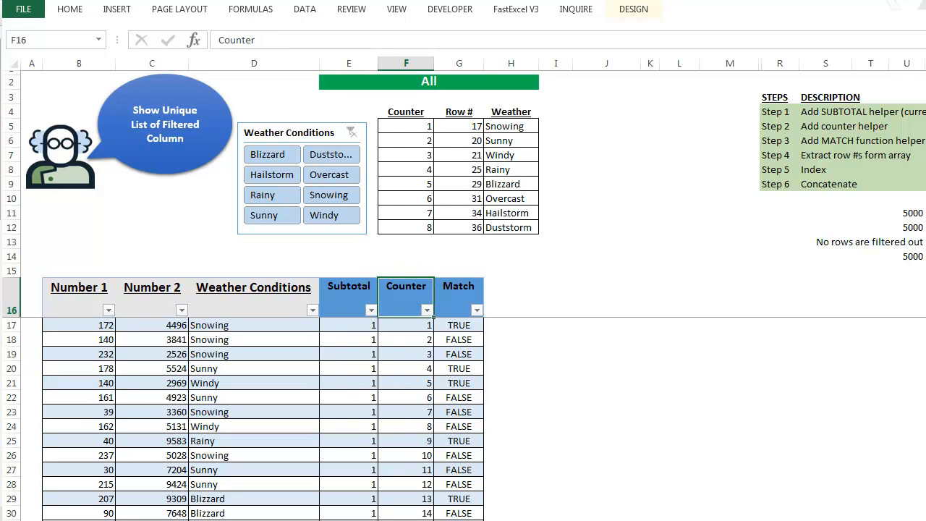
click(411, 327)
click(409, 368)
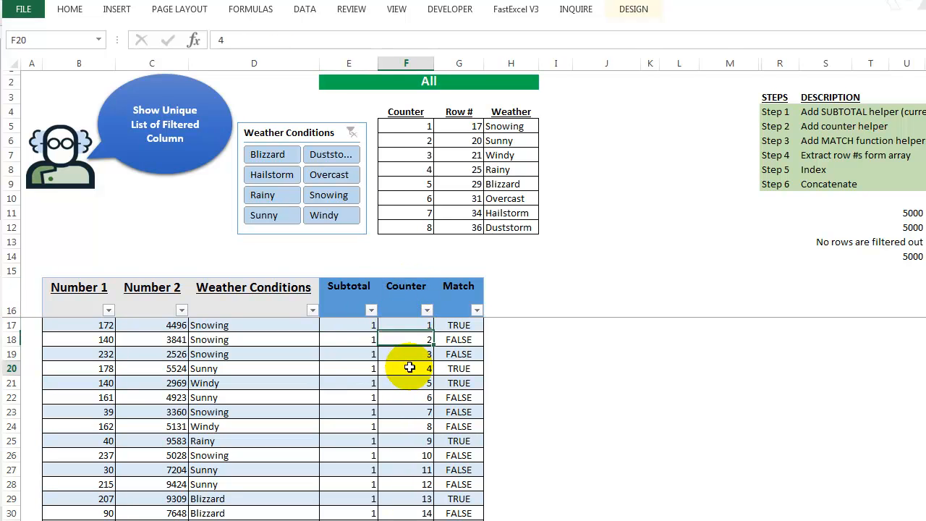
click(409, 421)
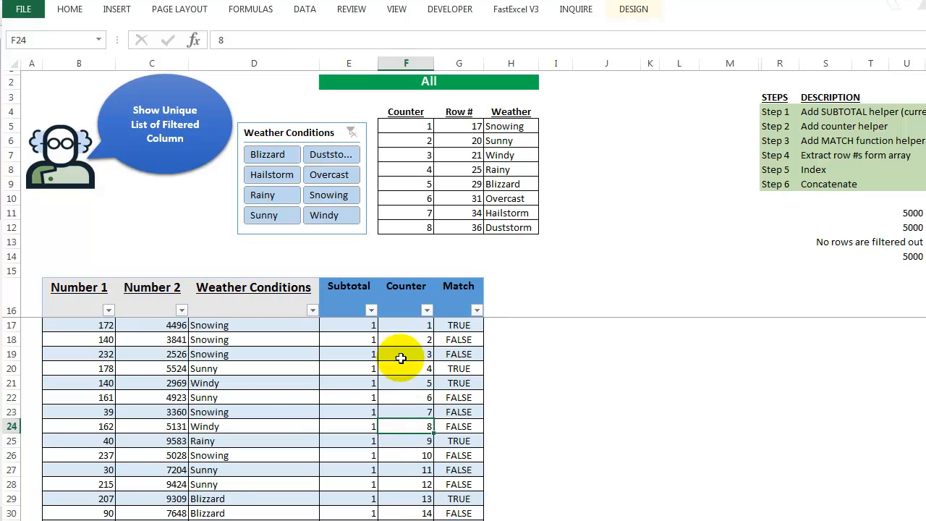
click(393, 337)
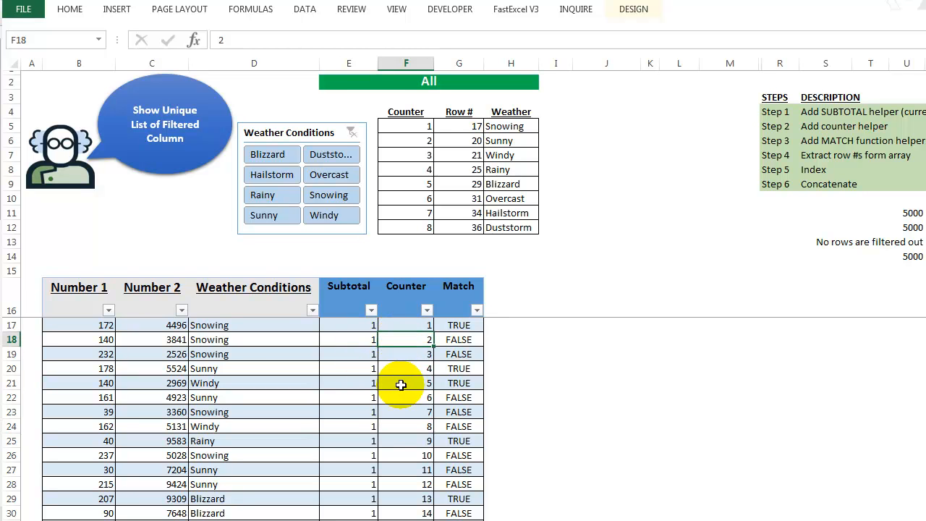
key(ctrl+Down)
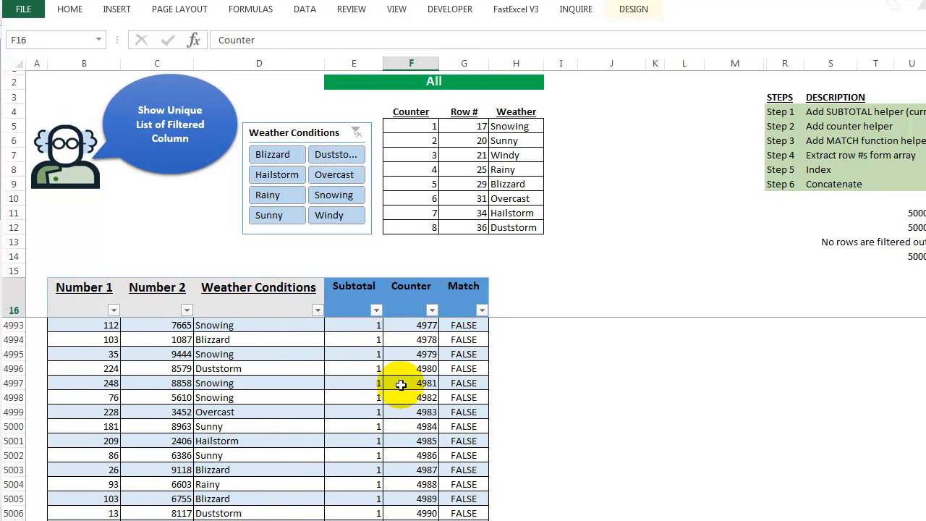
key(Down)
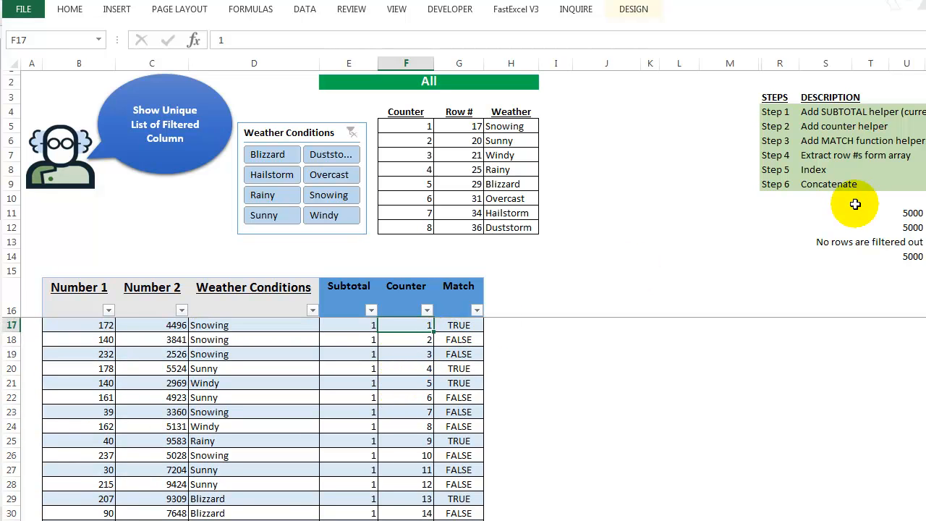
Make the Step 3 row about the MATCH function helper bold in the steps list.
drag(777, 142, 865, 142)
key(ctrl+b)
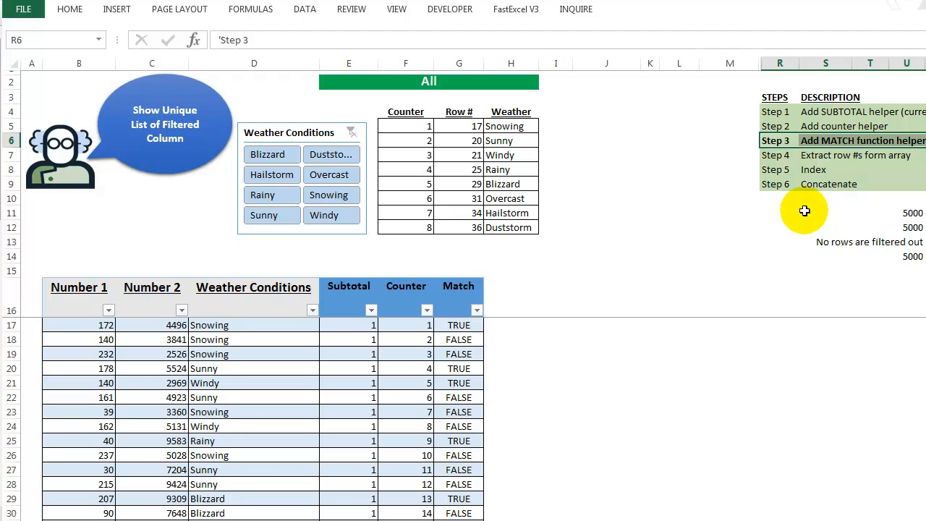
Examine the Match column's formula for the first Snowing, Sunny and Windy rows against their repeated weather entries.
click(446, 370)
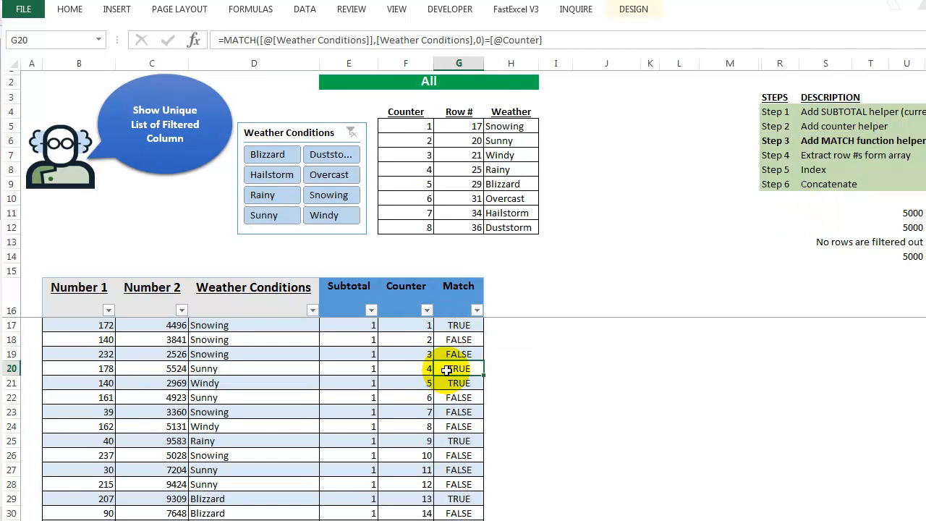
click(217, 369)
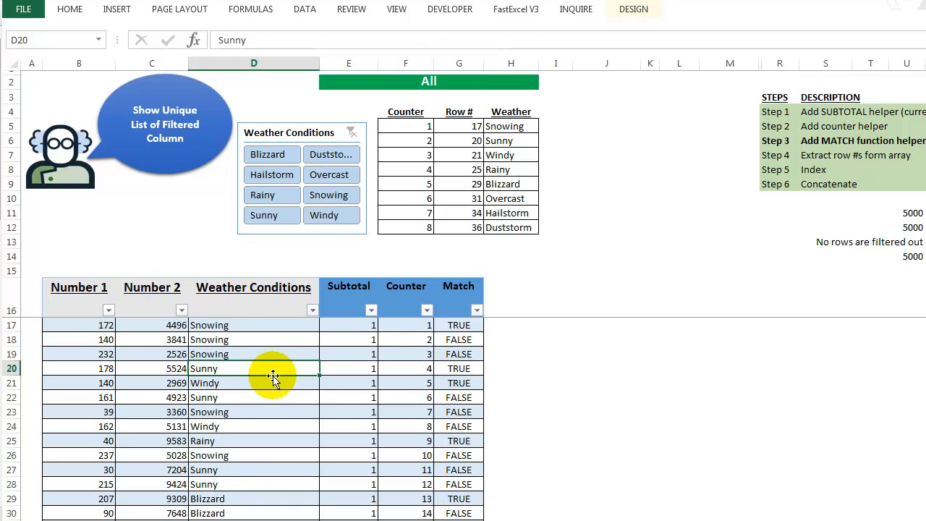
drag(232, 324, 224, 354)
click(466, 325)
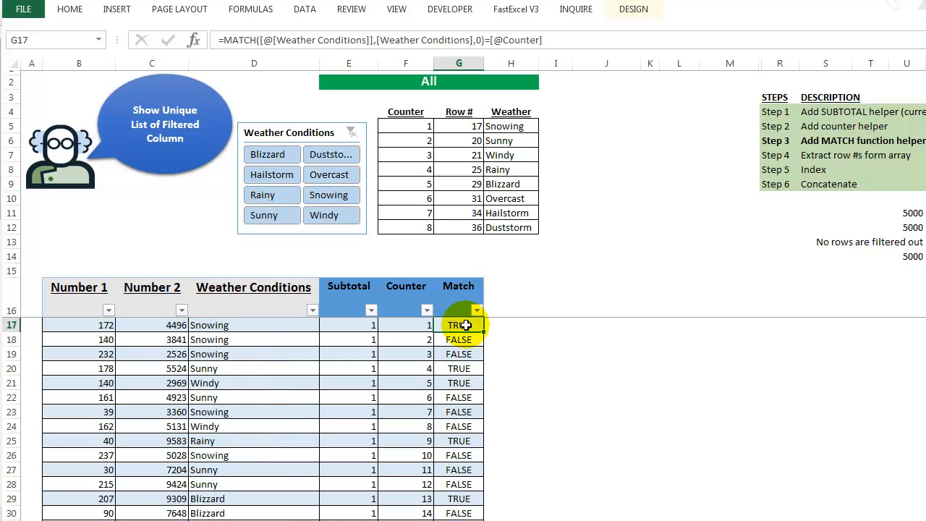
click(215, 384)
ctrl+click(228, 425)
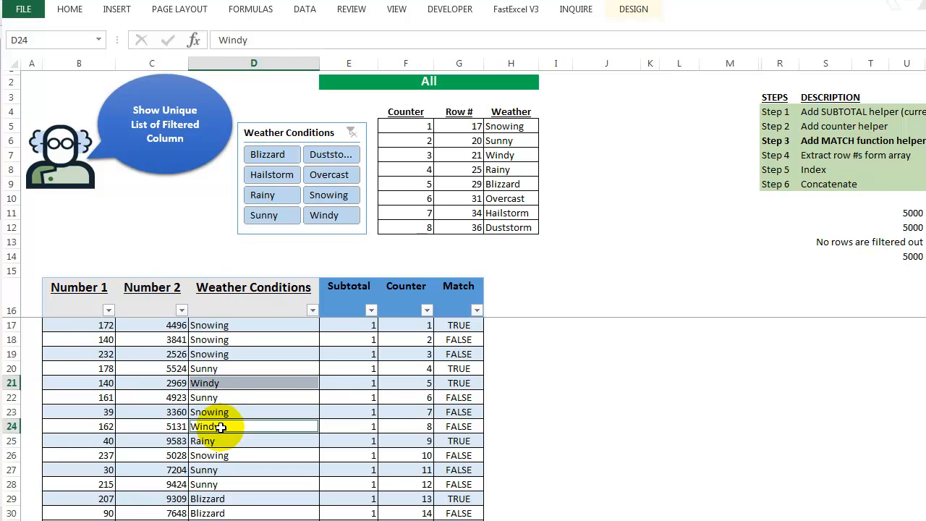
ctrl+click(463, 383)
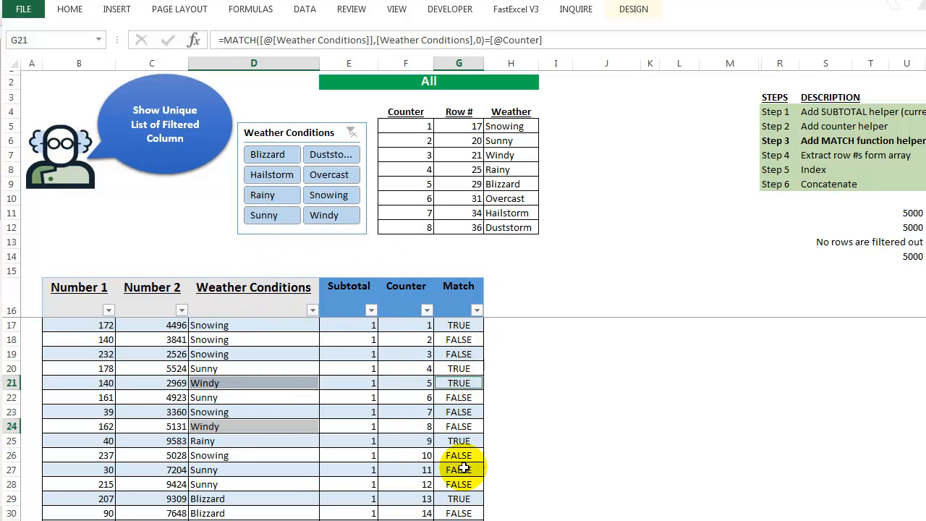
click(462, 382)
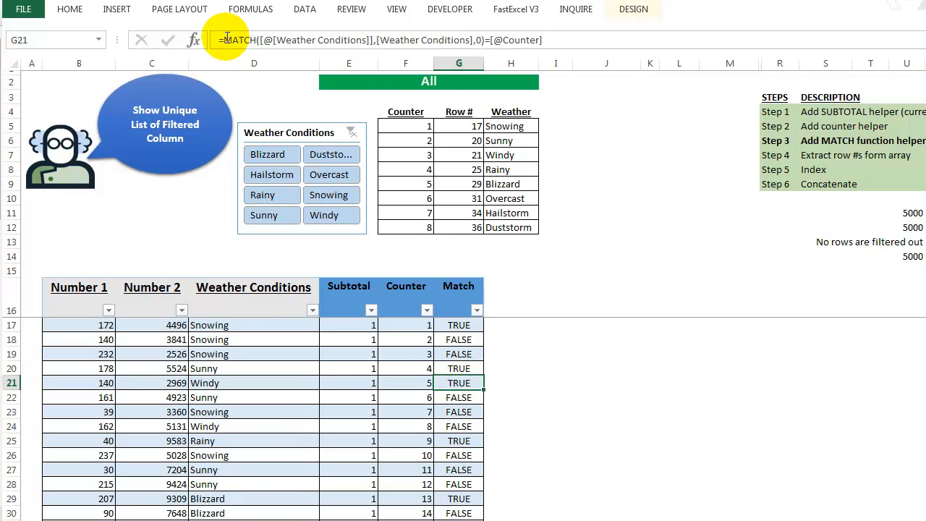
Evaluate the MATCH part and the Counter reference in the first Windy row's Match formula, keeping the original formula.
click(222, 40)
shift+click(486, 39)
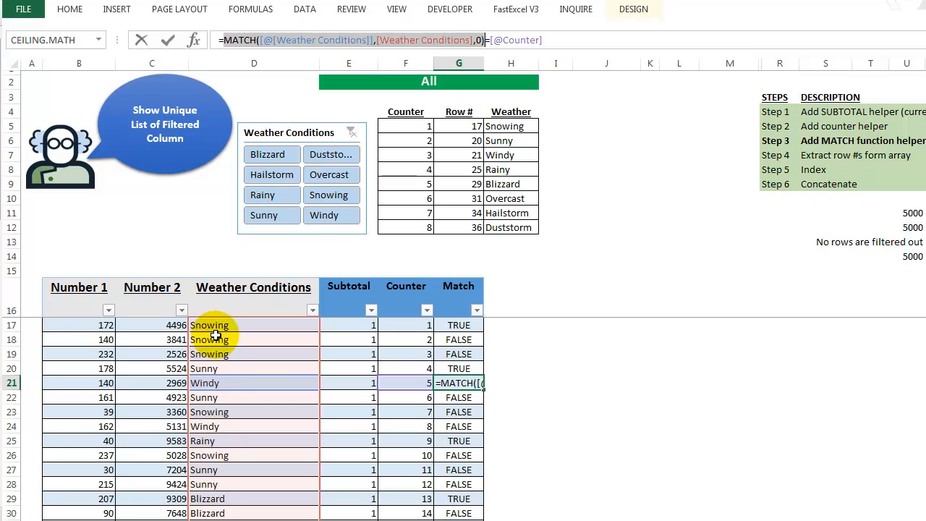
click(221, 39)
shift+click(485, 40)
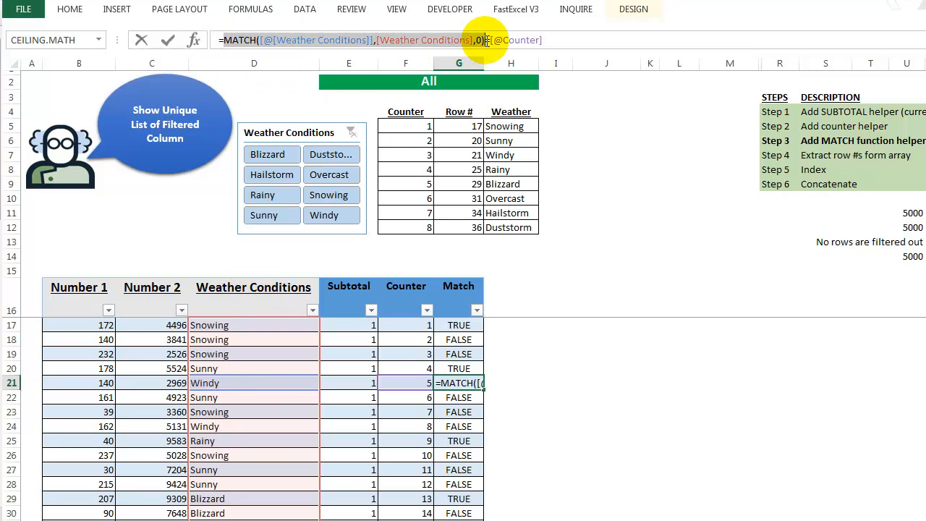
key(F9)
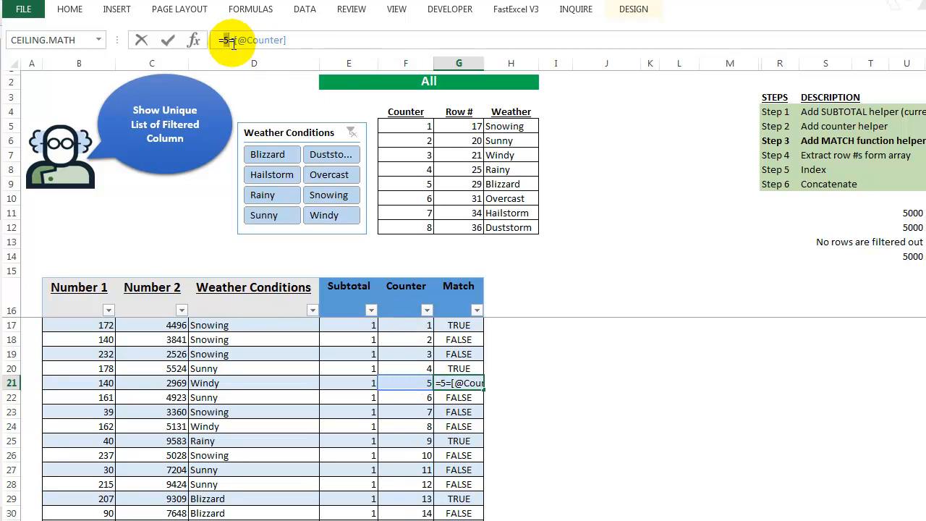
drag(232, 41, 319, 43)
key(F9)
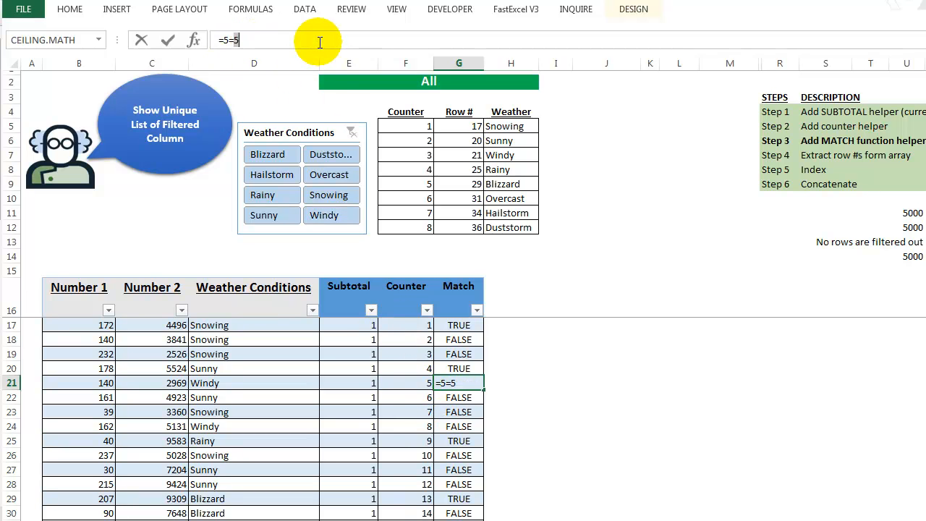
key(Escape)
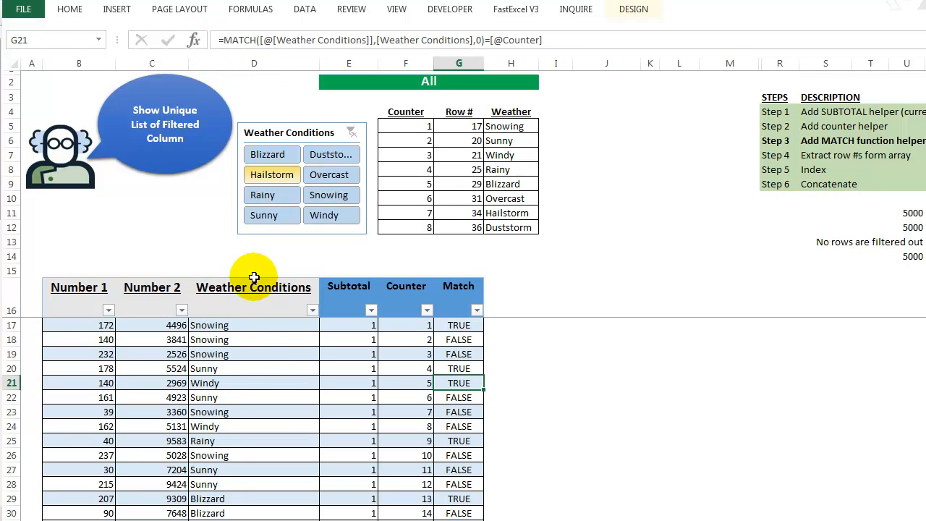
Evaluate both sides of the Match formula for the second Windy entry in row 24, leaving the formula unaltered.
click(216, 427)
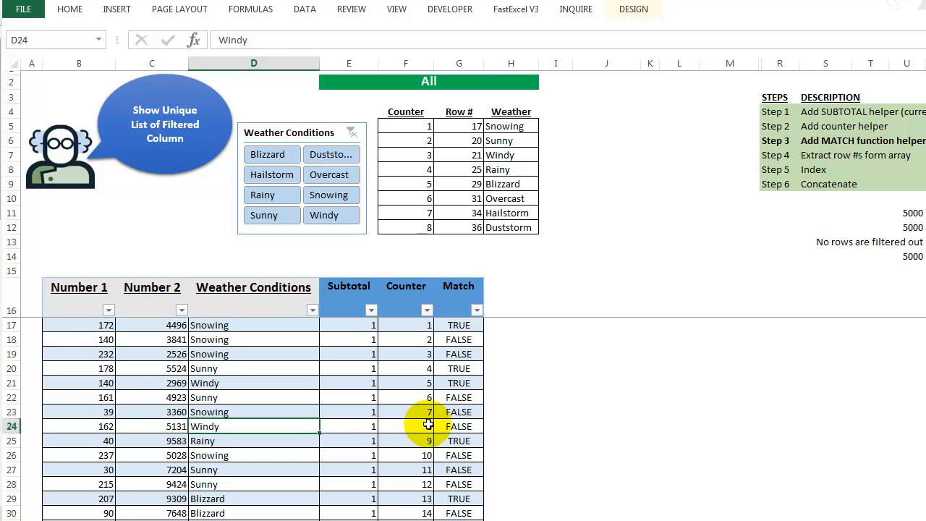
click(450, 426)
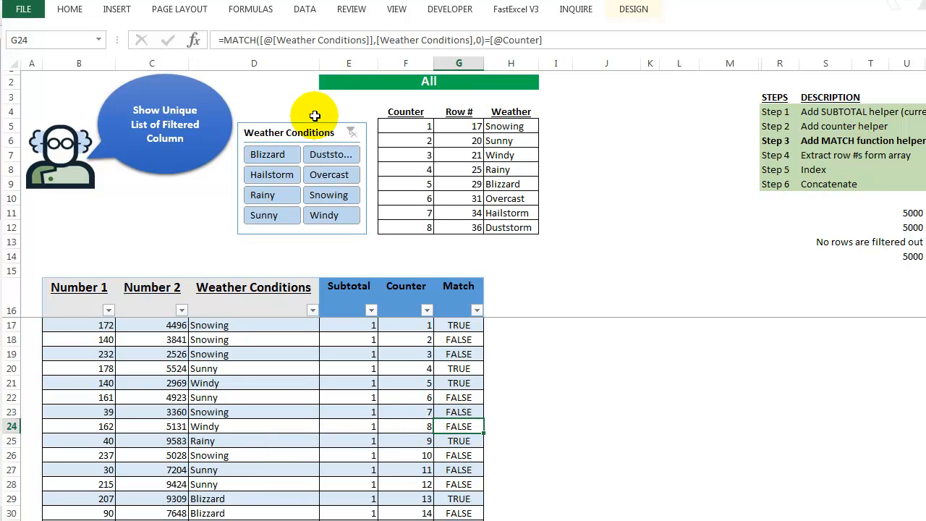
drag(223, 40, 484, 40)
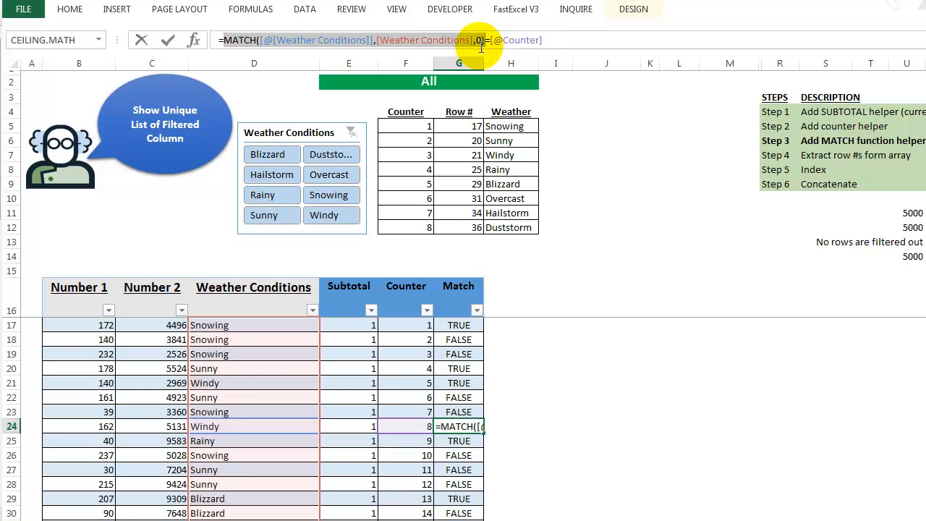
key(F9)
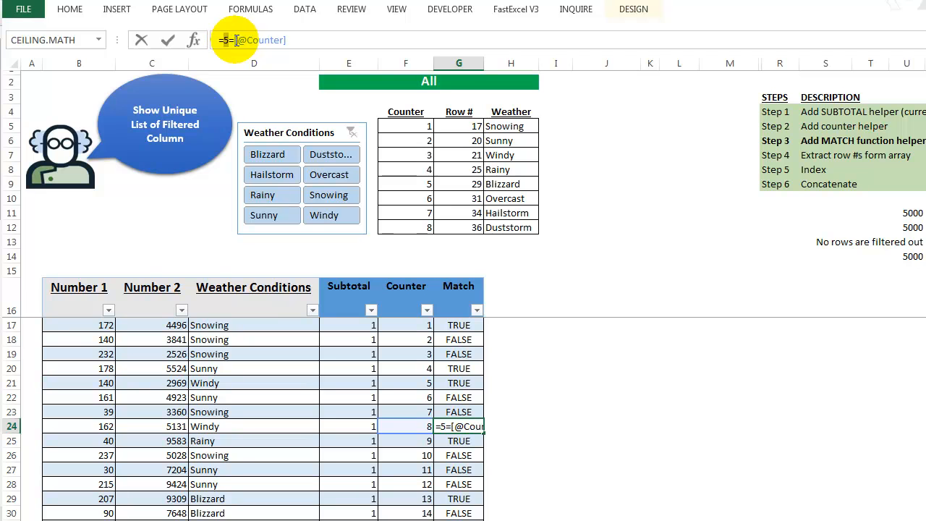
drag(233, 41, 347, 48)
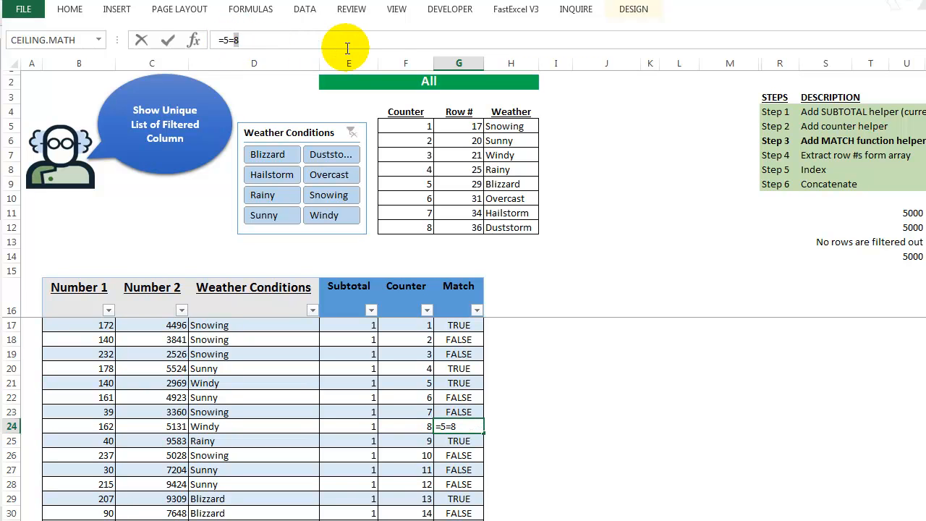
key(Escape)
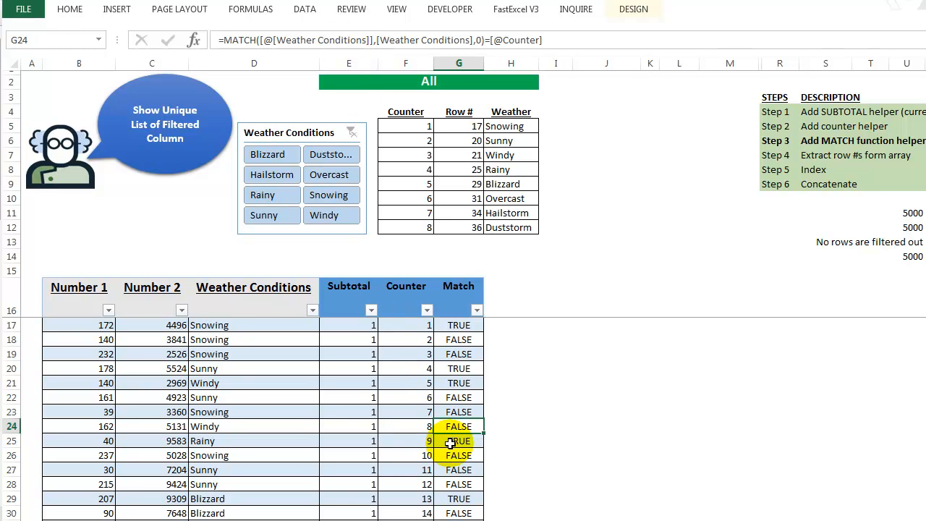
Remove bold from the Step 3 row and make the Step 4 row about extracting row numbers bold.
drag(768, 140, 830, 139)
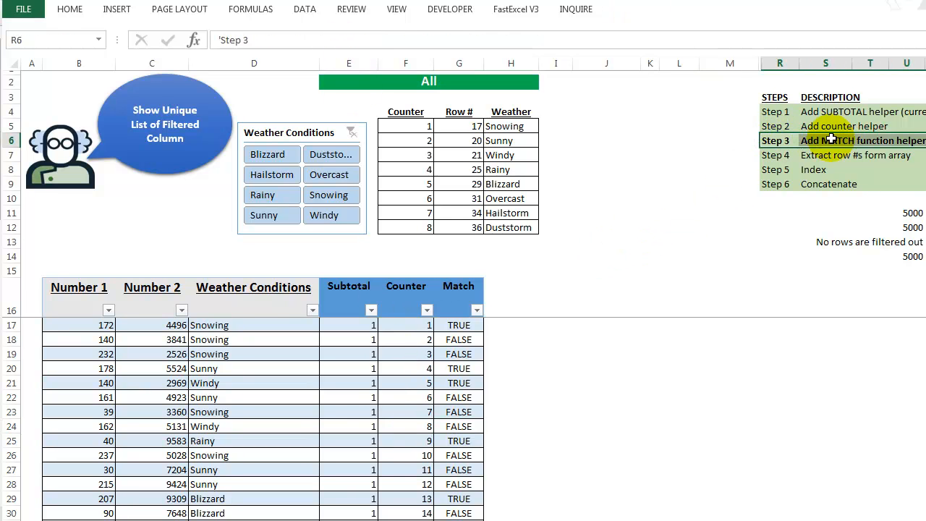
drag(774, 154, 805, 155)
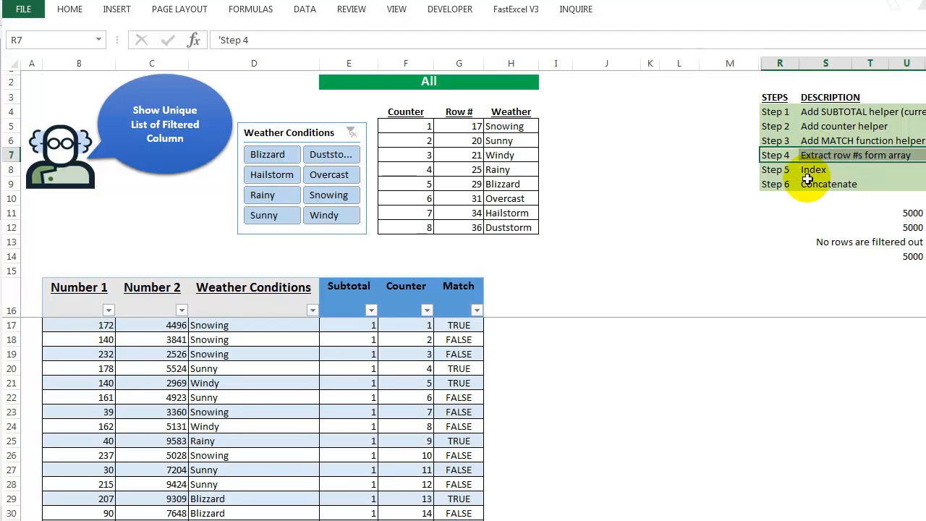
key(ctrl+b)
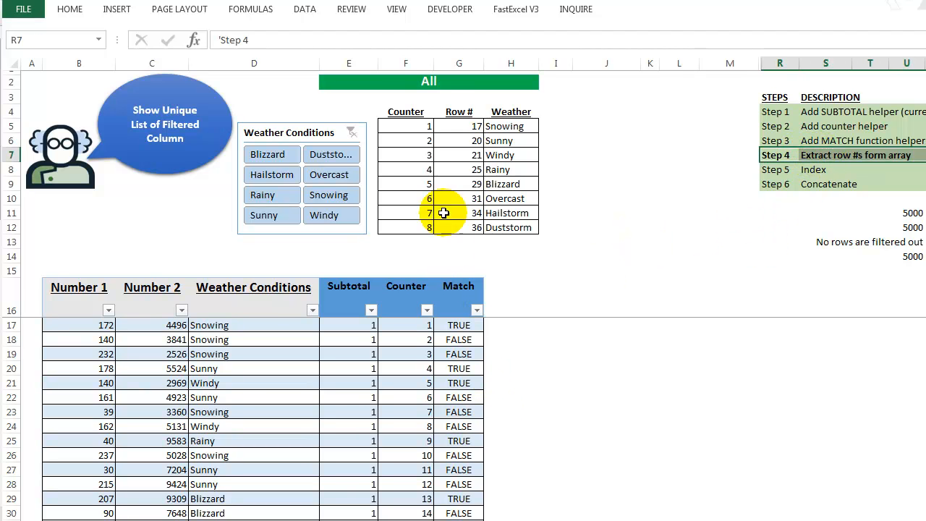
Examine the Counter numbers and the Row # array formula in the unique weather list.
drag(402, 126, 403, 142)
click(403, 153)
click(403, 200)
click(452, 142)
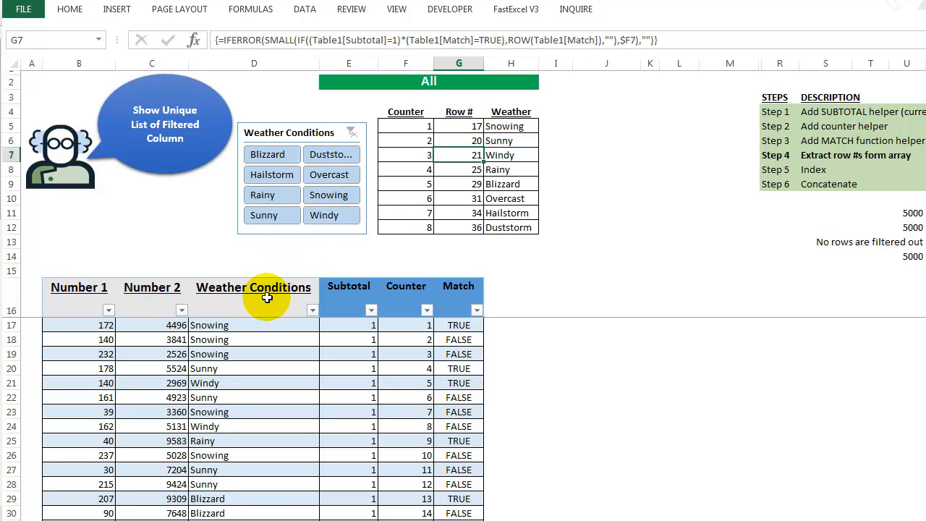
Filter the Weather Conditions table to show only Rainy and Windy rows.
click(313, 311)
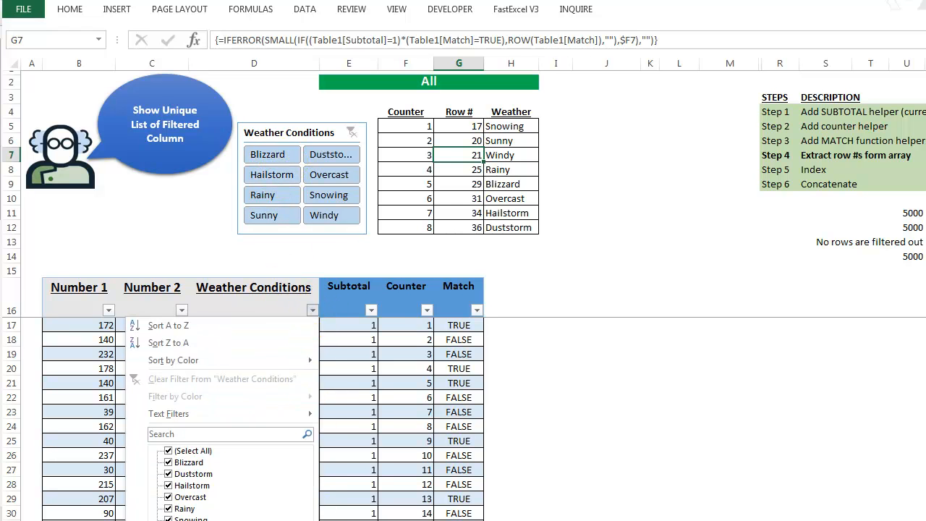
key(Escape)
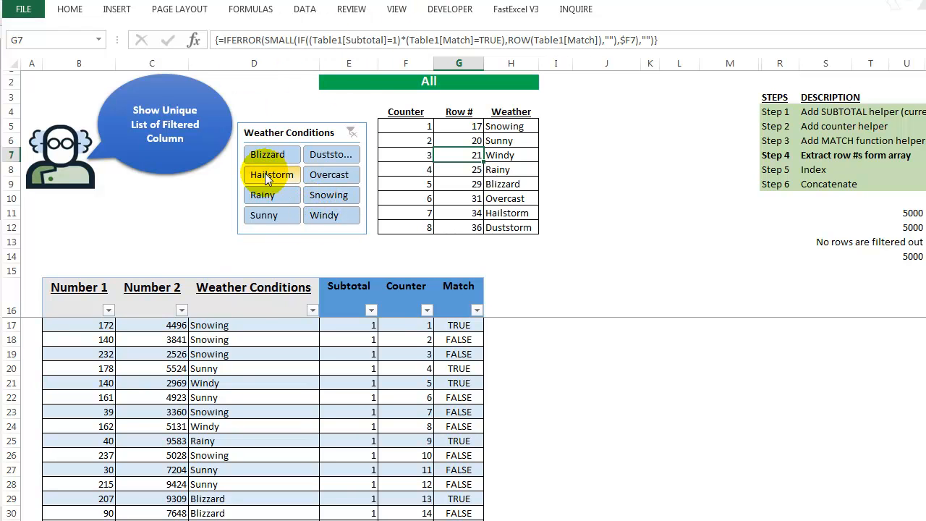
ctrl+click(284, 197)
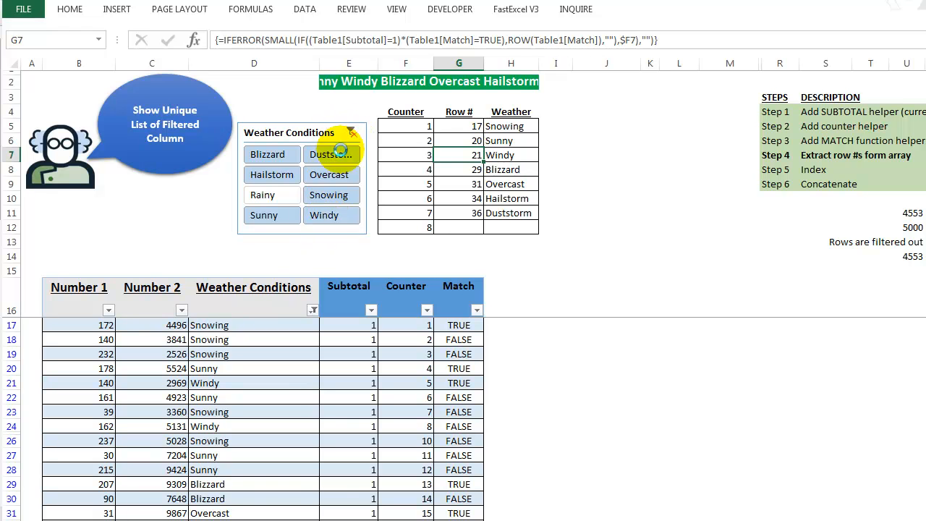
click(278, 199)
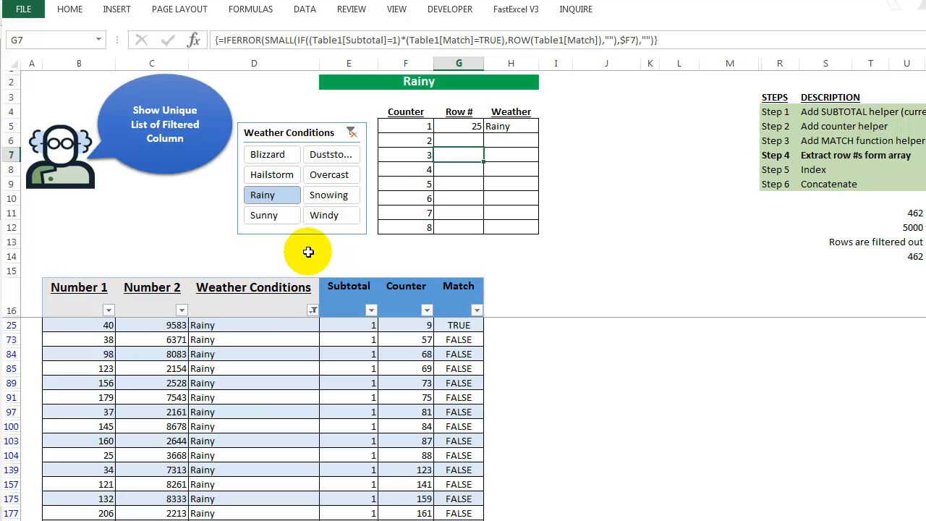
ctrl+click(331, 218)
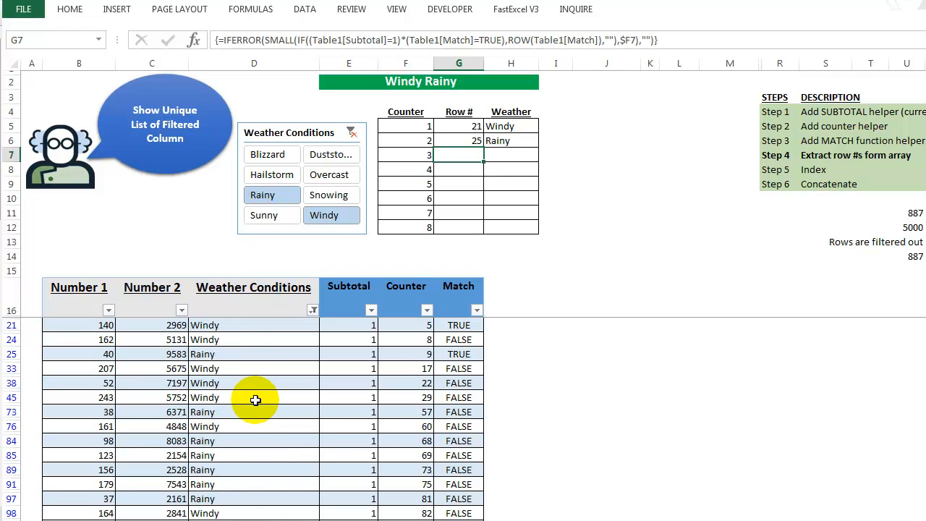
Compare the Match formulas with the weather entries in the first Windy and first Rainy rows of the filtered table.
click(454, 324)
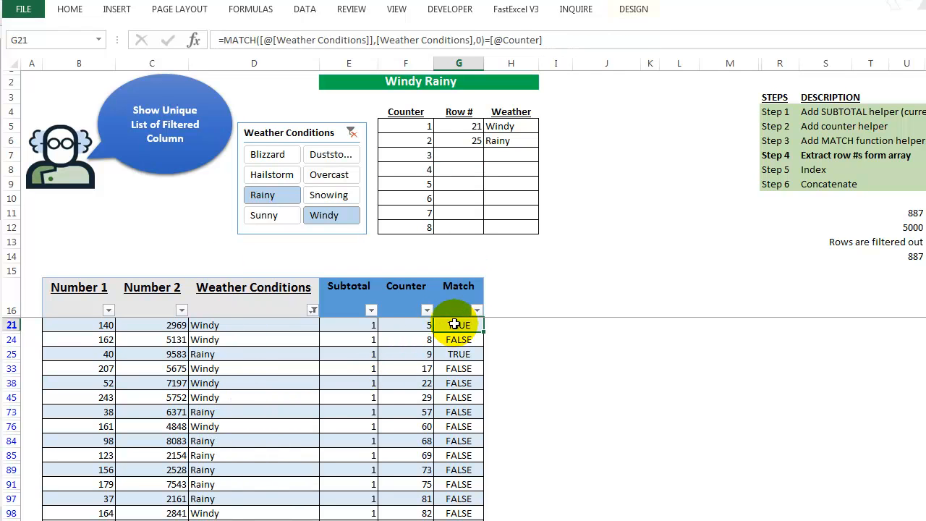
click(217, 325)
click(457, 355)
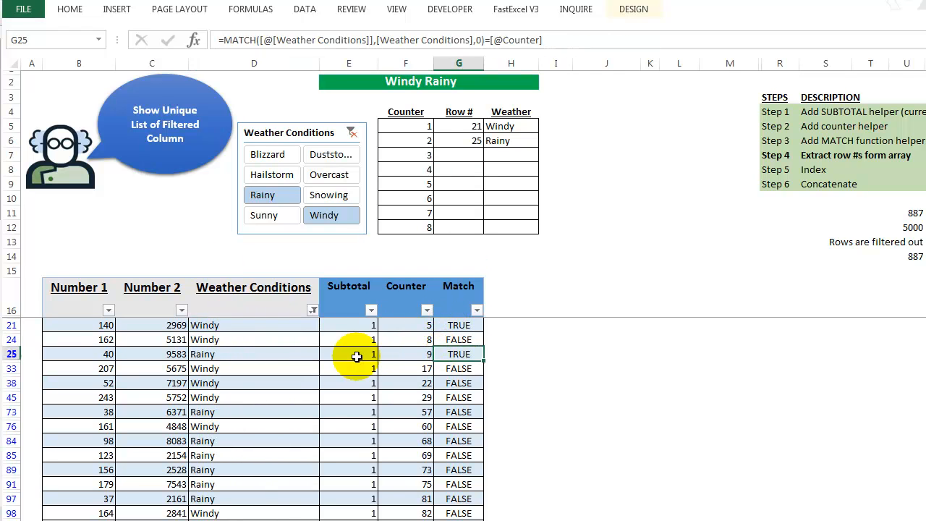
click(219, 355)
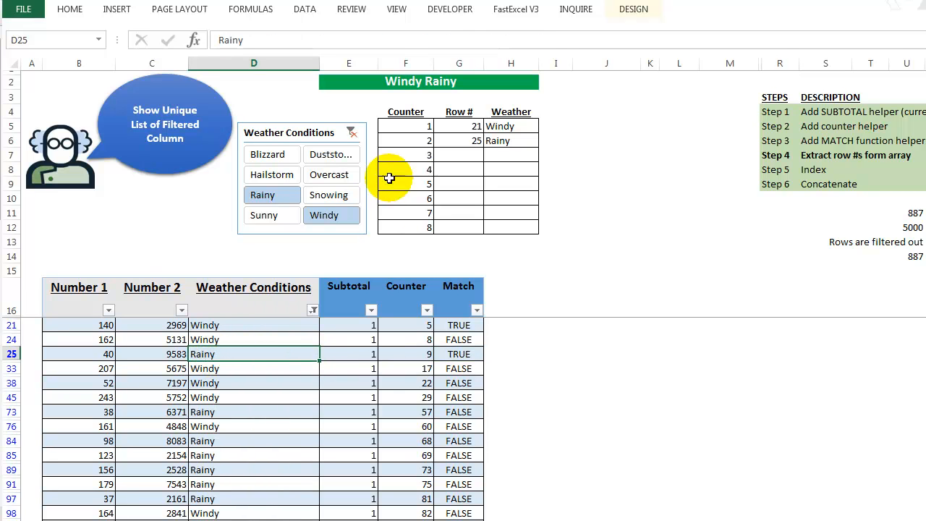
Examine the Subtotal and Match conditions in the first Row # array formula, re-enter it as an array, and check row 25's Subtotal formula.
click(463, 127)
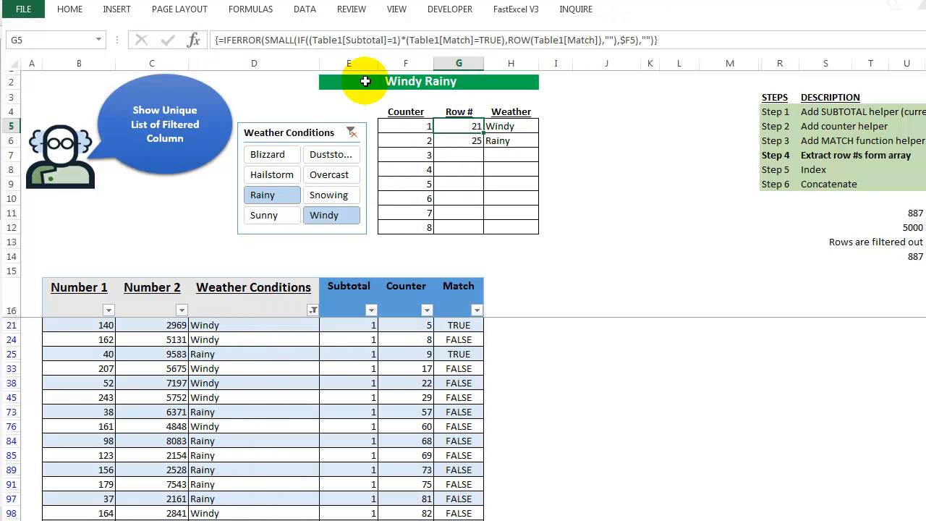
click(304, 39)
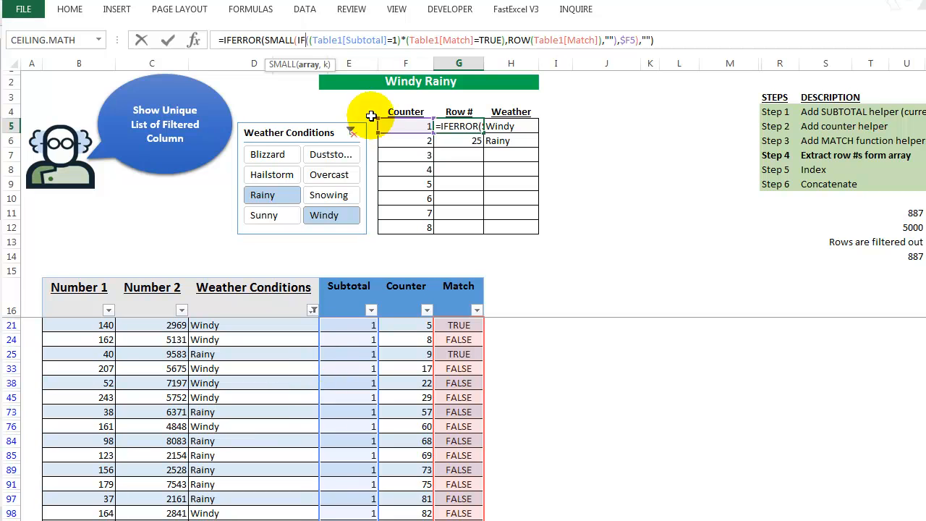
drag(309, 42, 510, 40)
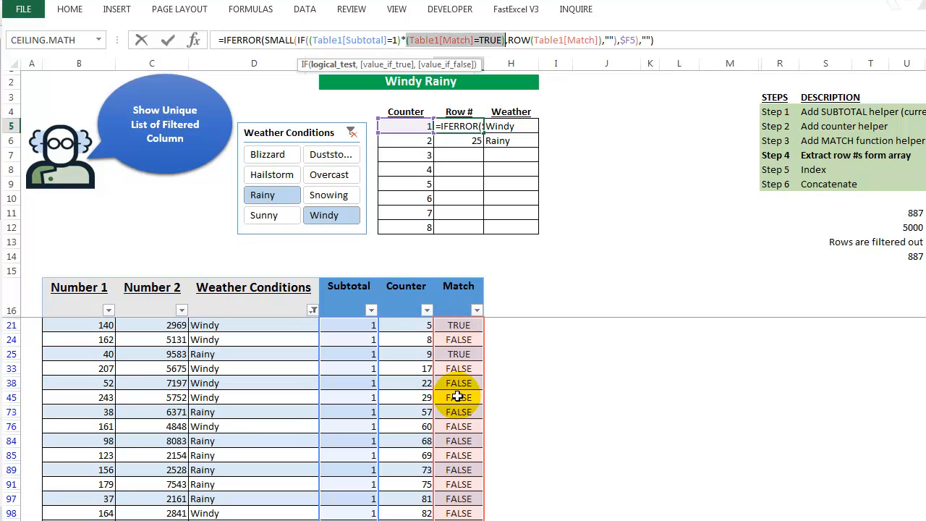
key(ctrl+shift+Return)
click(352, 354)
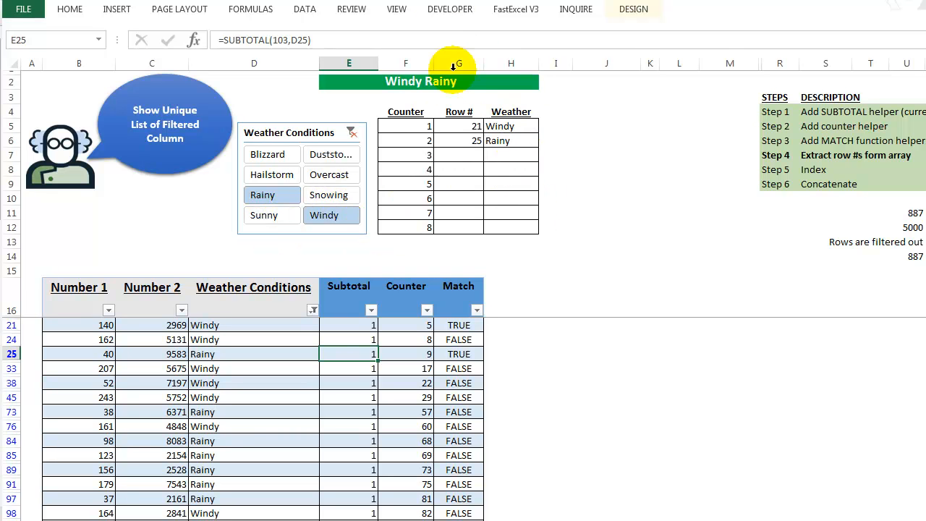
Inspect the green banner's concatenation formula and the Weather Conditions column's filter choices.
click(379, 84)
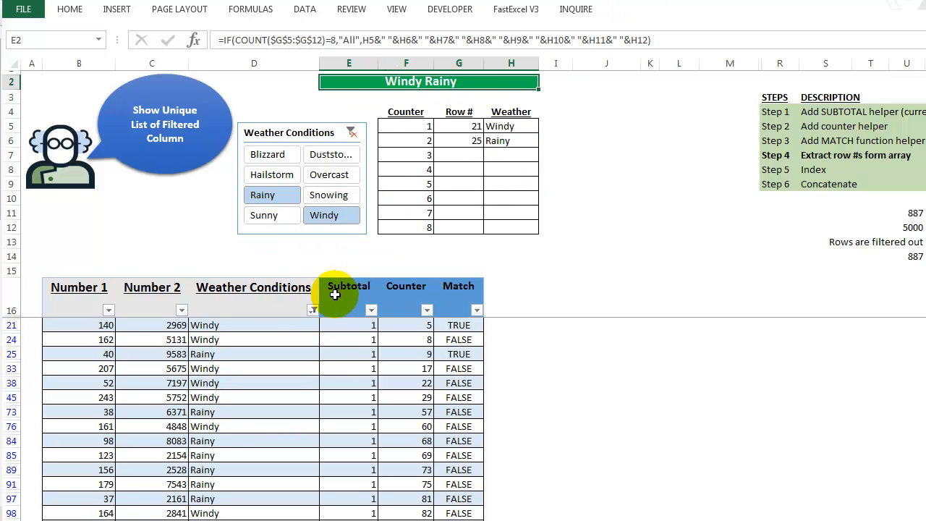
click(312, 309)
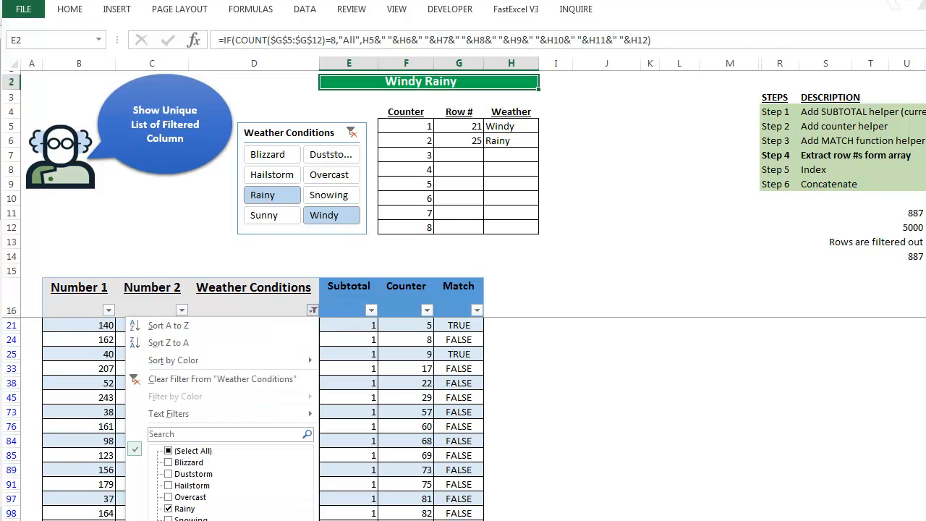
key(Escape)
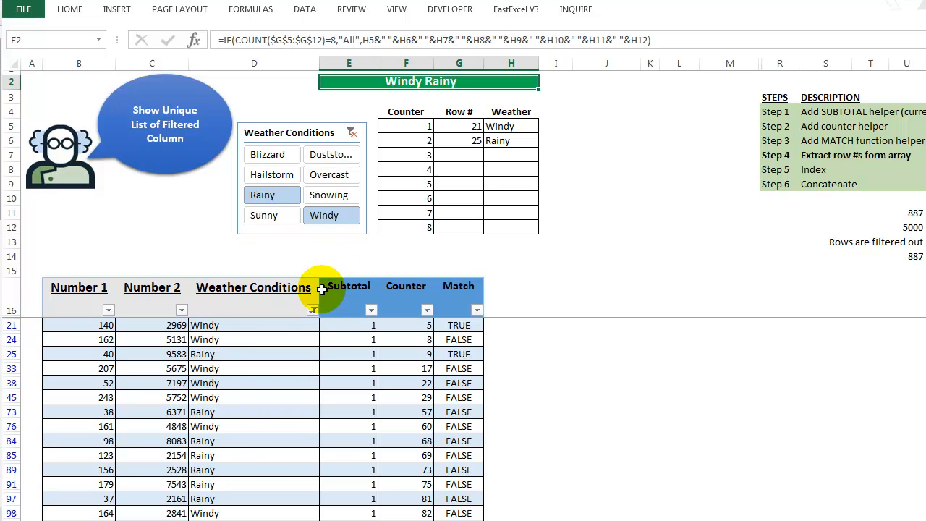
Open the second Row # array formula in G6 and examine its Subtotal=1 and Match=TRUE conditions inside the IF function.
click(468, 141)
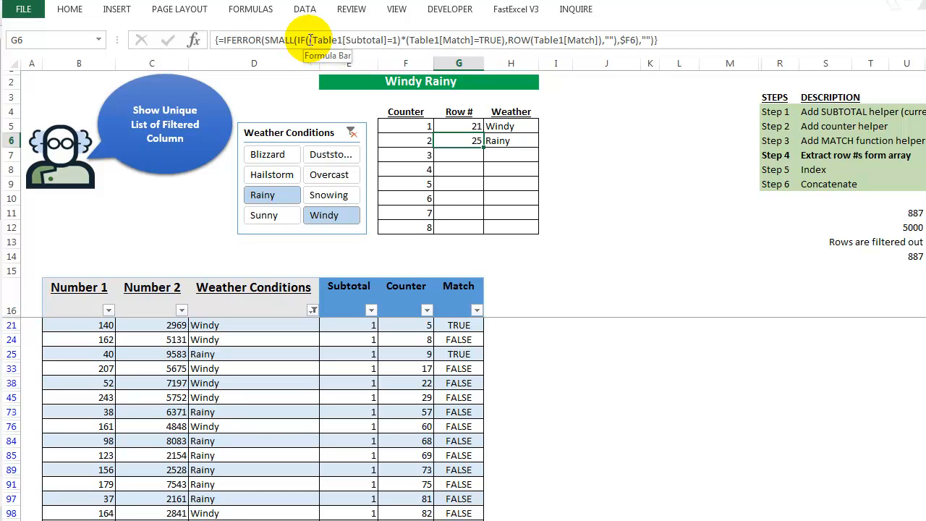
click(310, 40)
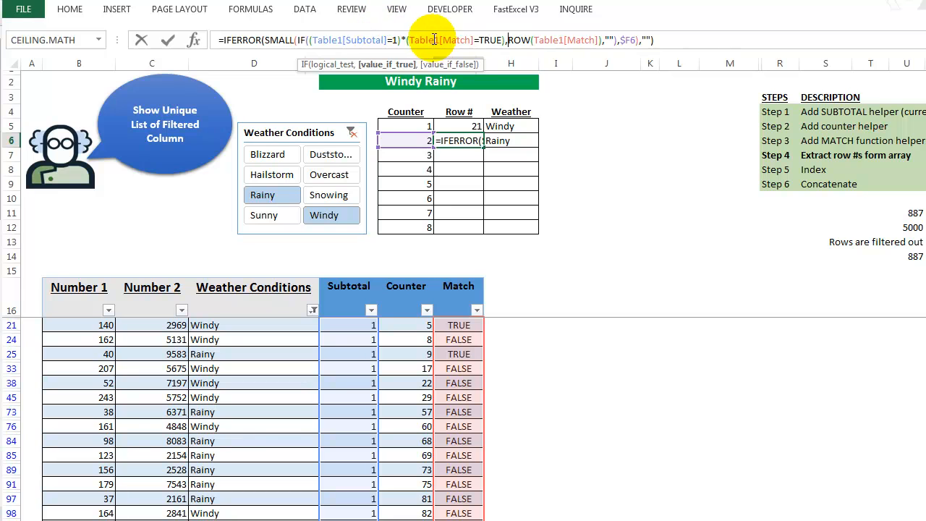
drag(315, 34, 510, 40)
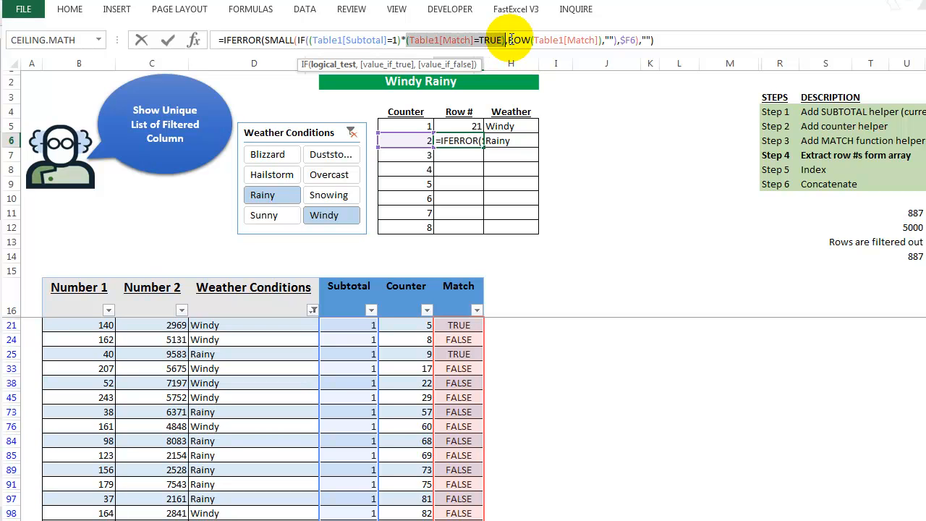
click(510, 40)
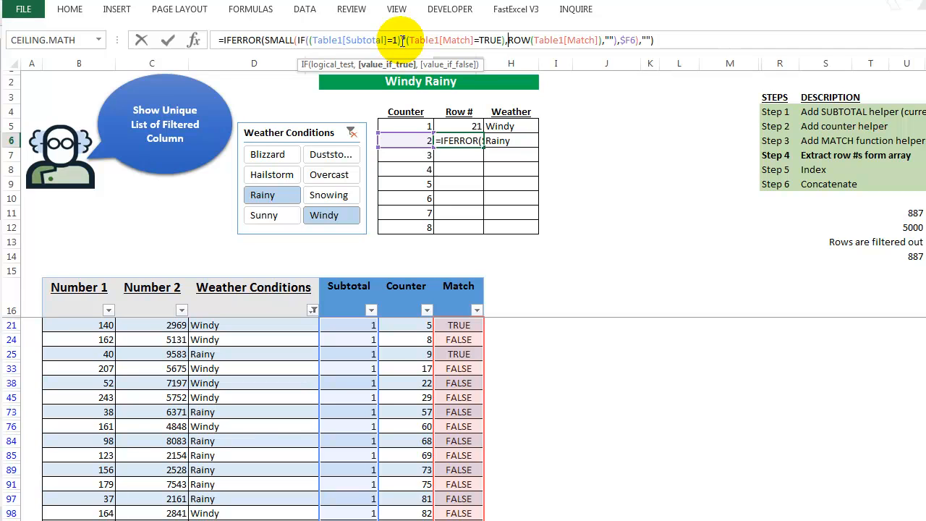
Examine the array and k arguments of SMALL in G6's formula, and re-enter it as an array formula.
click(281, 40)
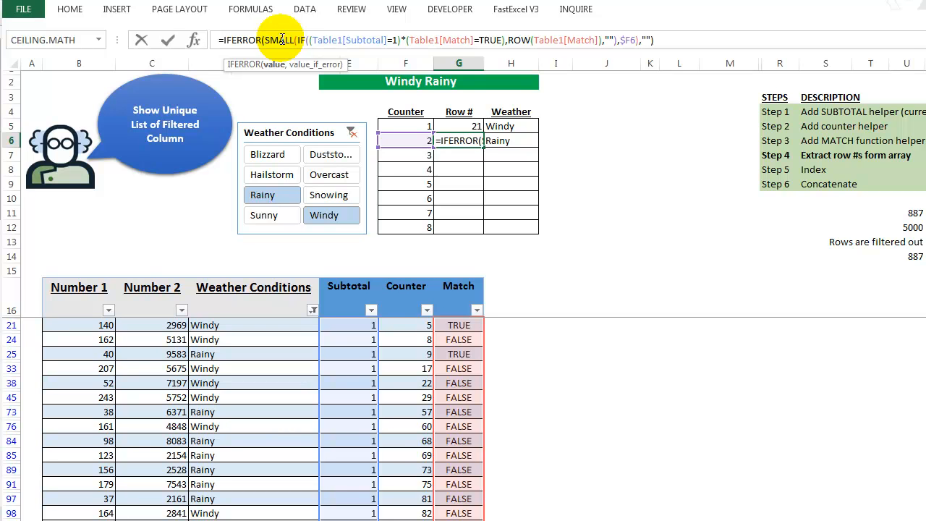
click(289, 41)
click(299, 41)
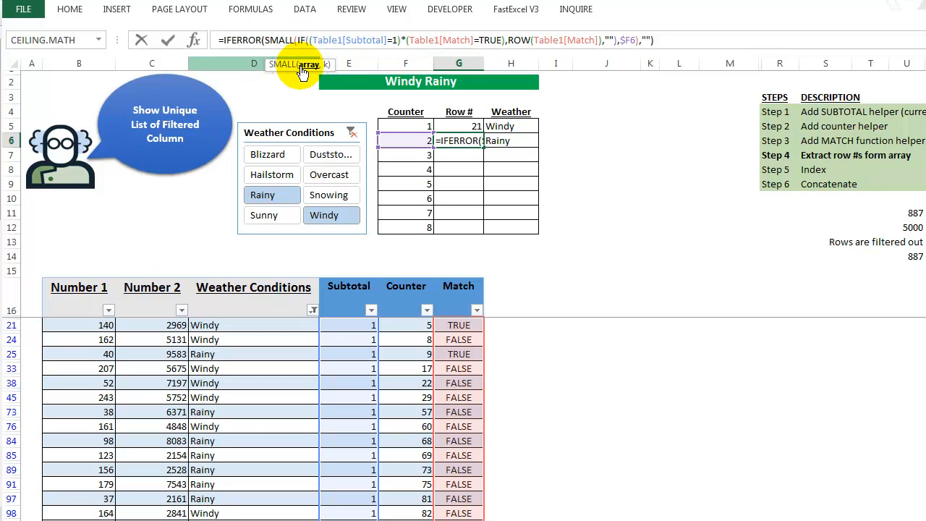
click(307, 66)
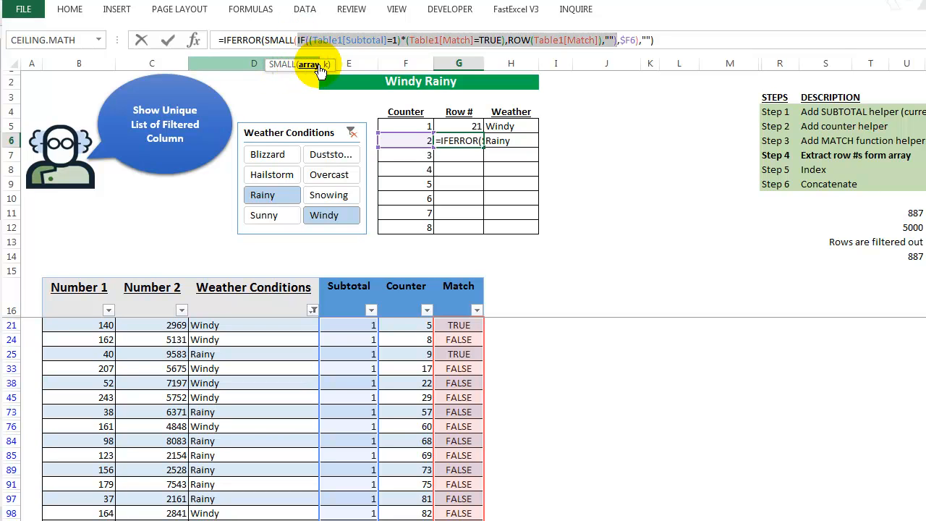
click(327, 65)
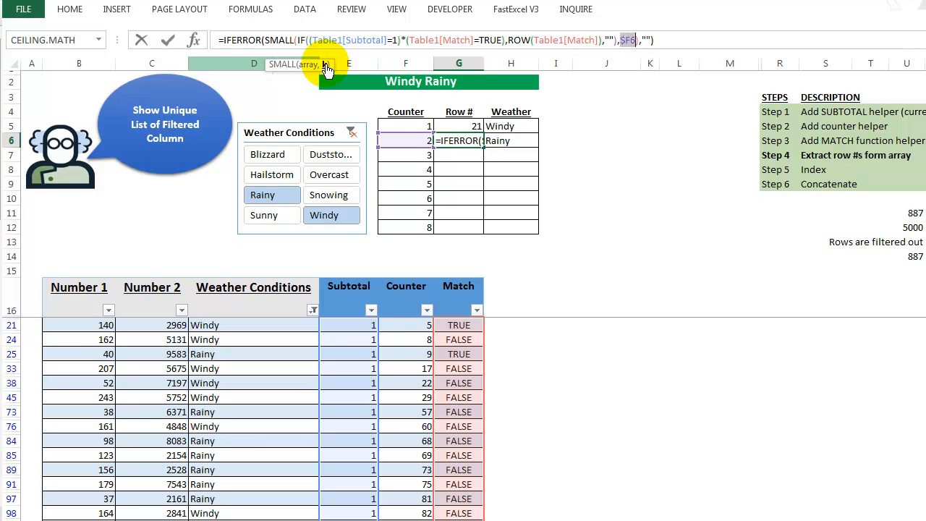
key(ctrl+shift+Return)
Compare the first two Row # formulas and their Counter value with the Match formula in row 21 and table rows 21 and 25.
click(450, 126)
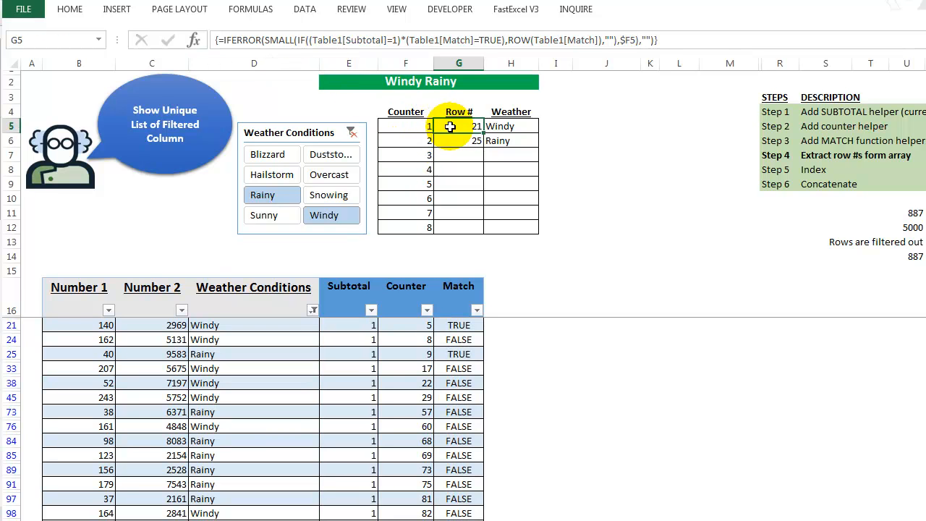
click(425, 143)
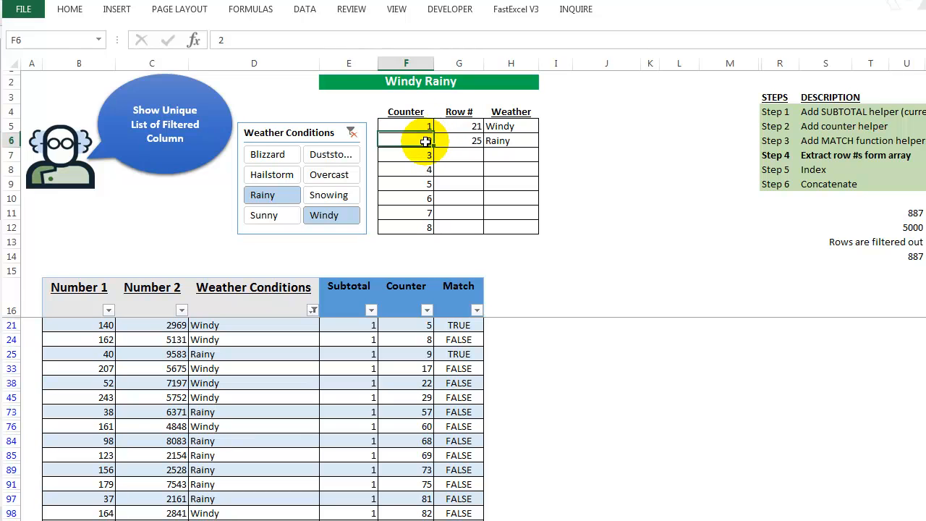
click(467, 141)
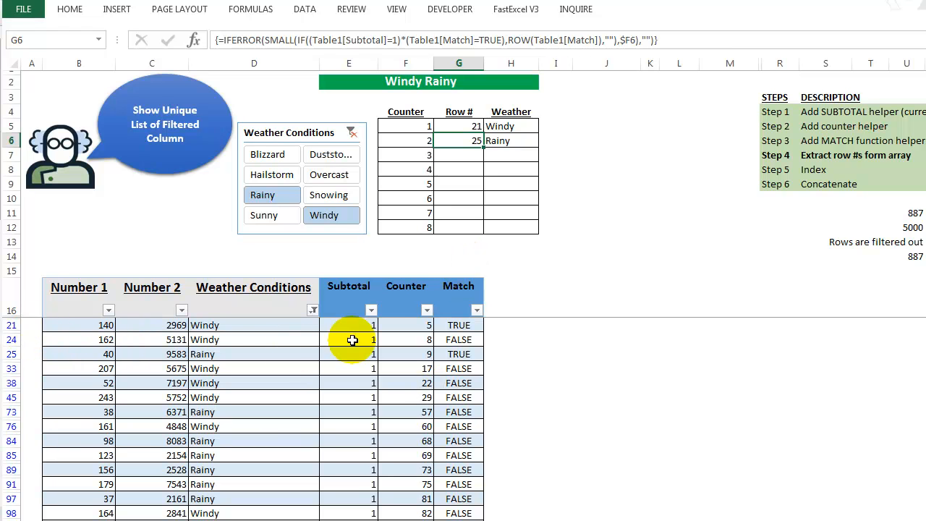
click(463, 325)
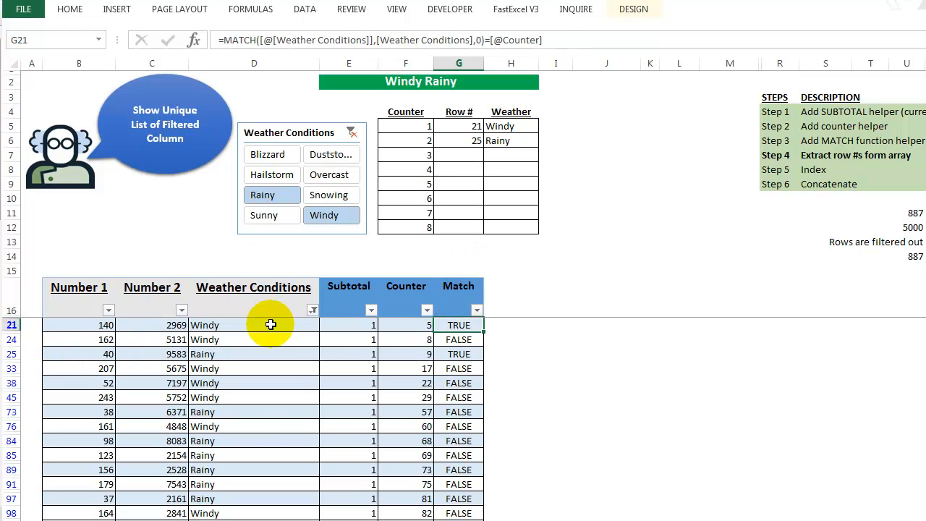
click(13, 324)
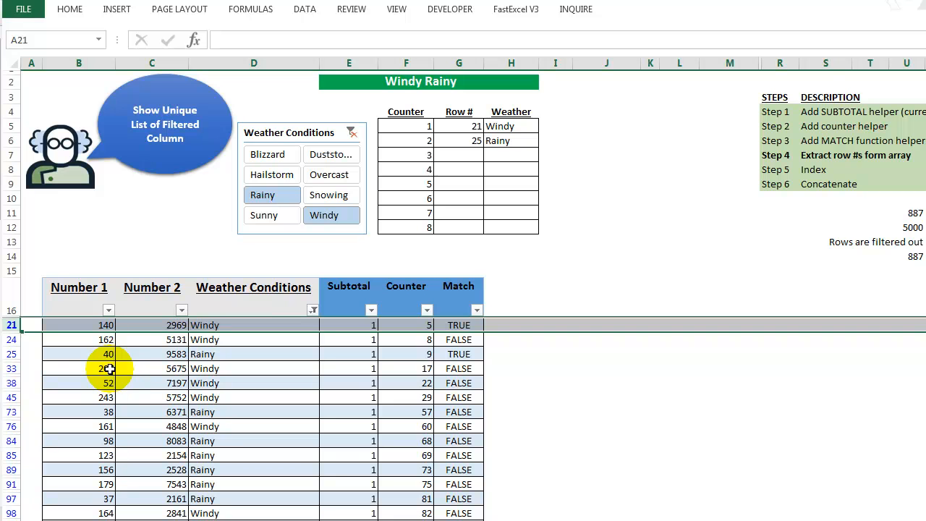
click(12, 354)
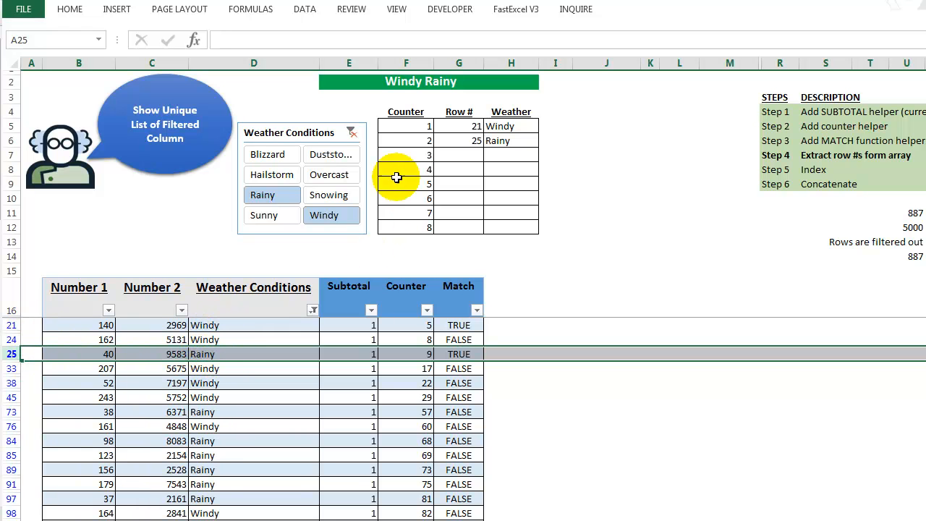
Inspect the first Weather entry's INDEX formula and the green banner's concatenation formula.
click(466, 128)
click(512, 126)
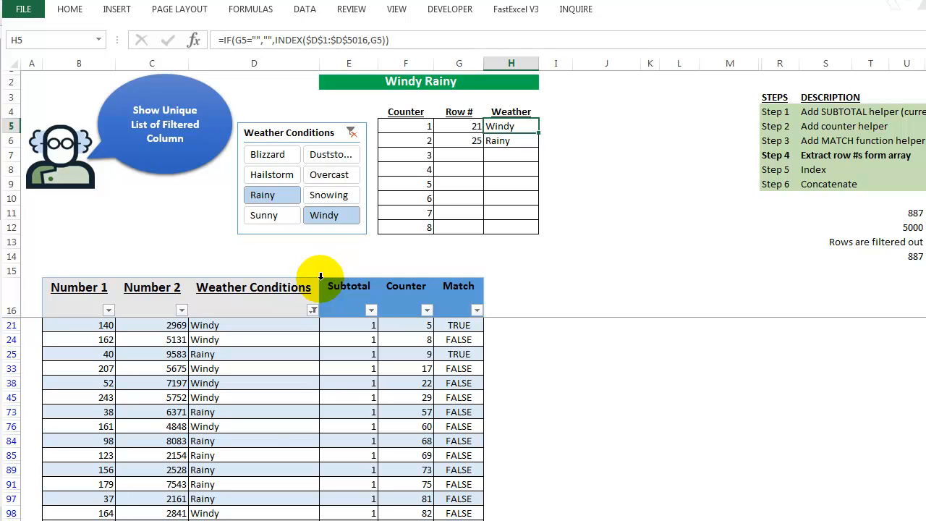
click(418, 81)
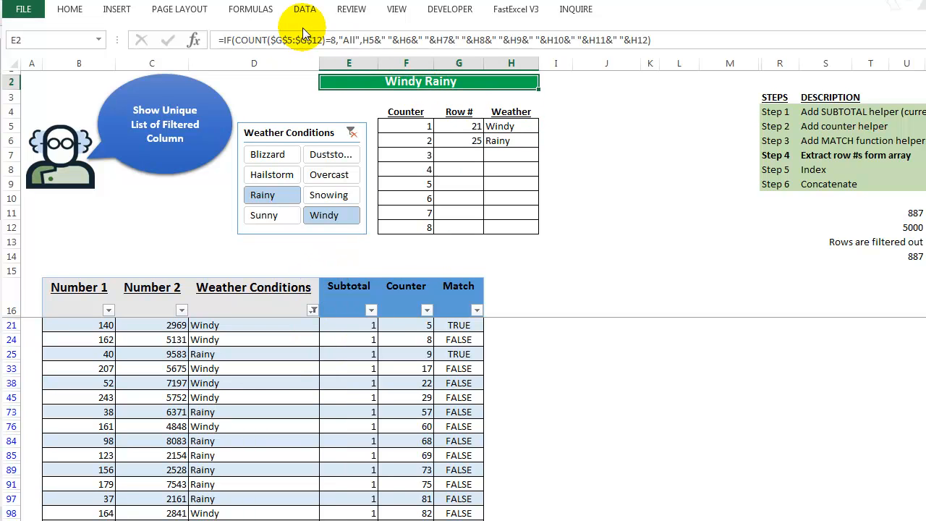